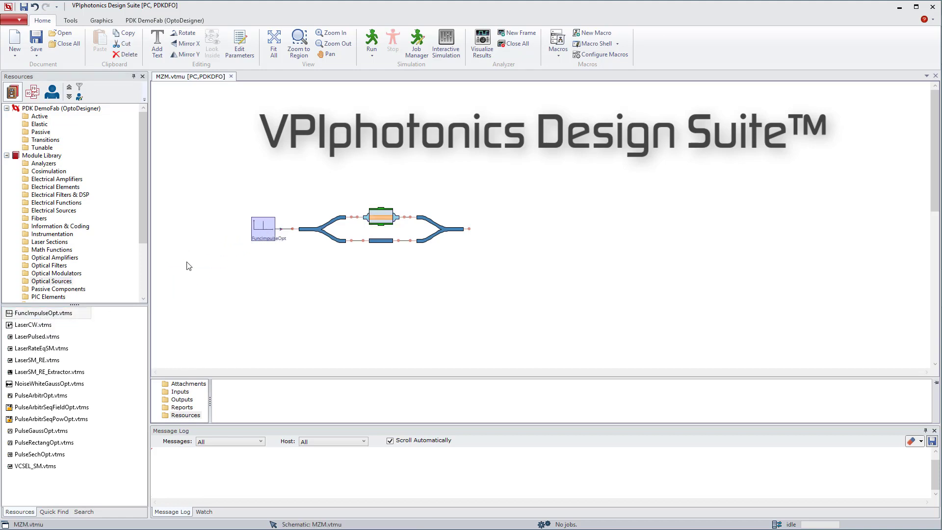
- Add a SignalAnalyzer module from the Analyzers library at the output of the Mach-Zehnder circuit
click(43, 164)
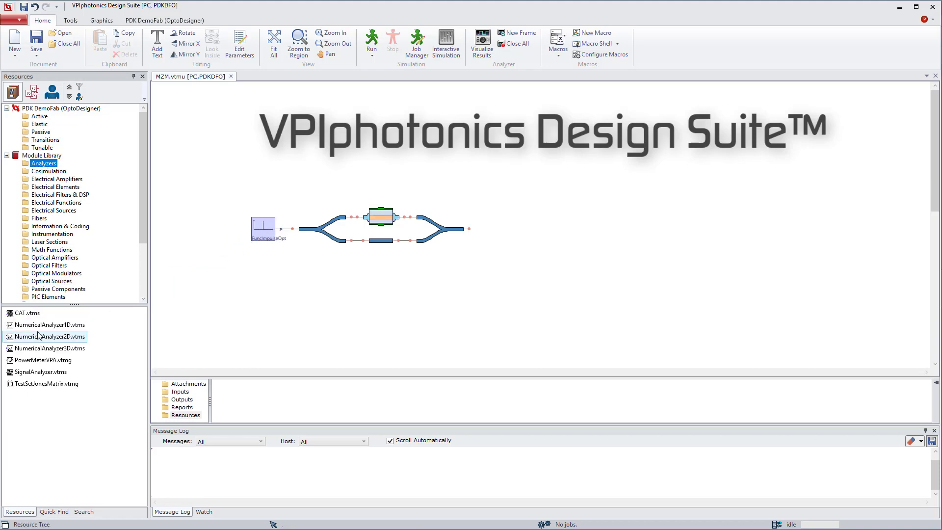
drag(41, 371, 504, 236)
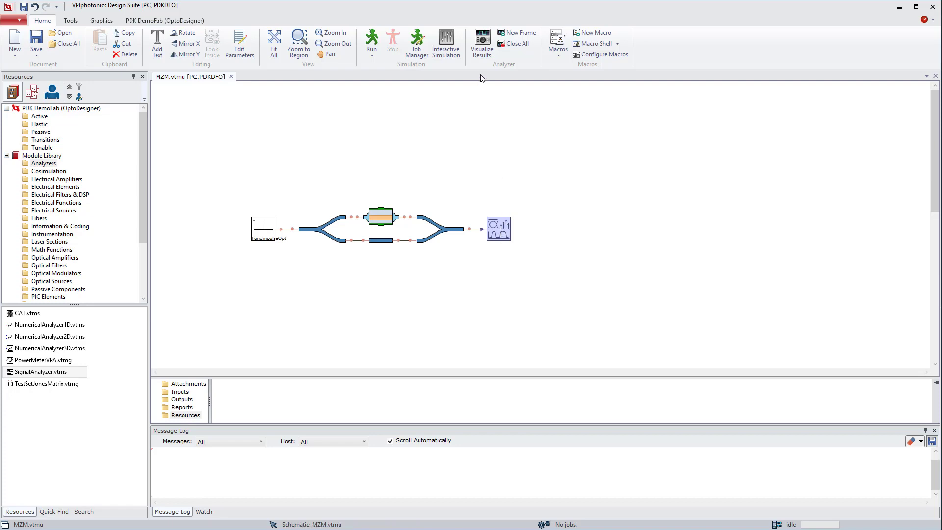
- Run the Set Frequency Domain Simulations macro with Create virtual galaxies enabled
click(558, 57)
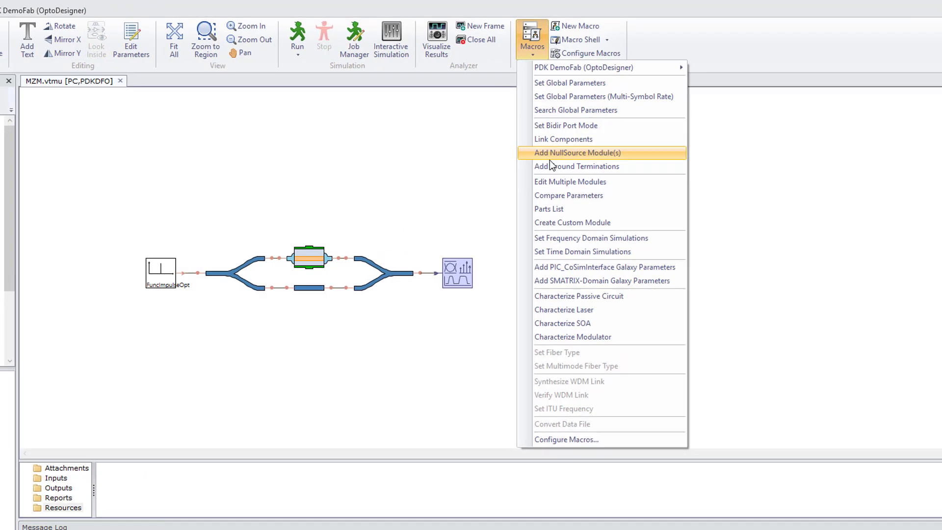
click(576, 238)
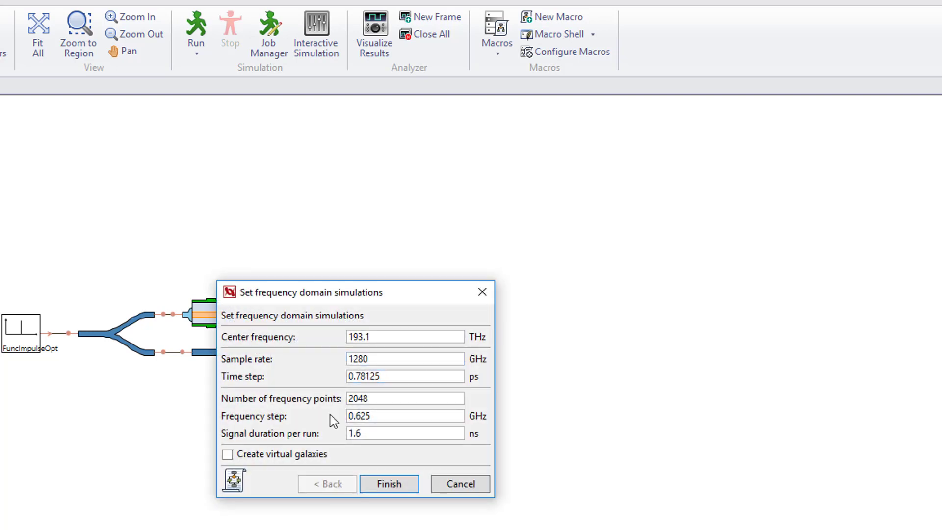
click(227, 455)
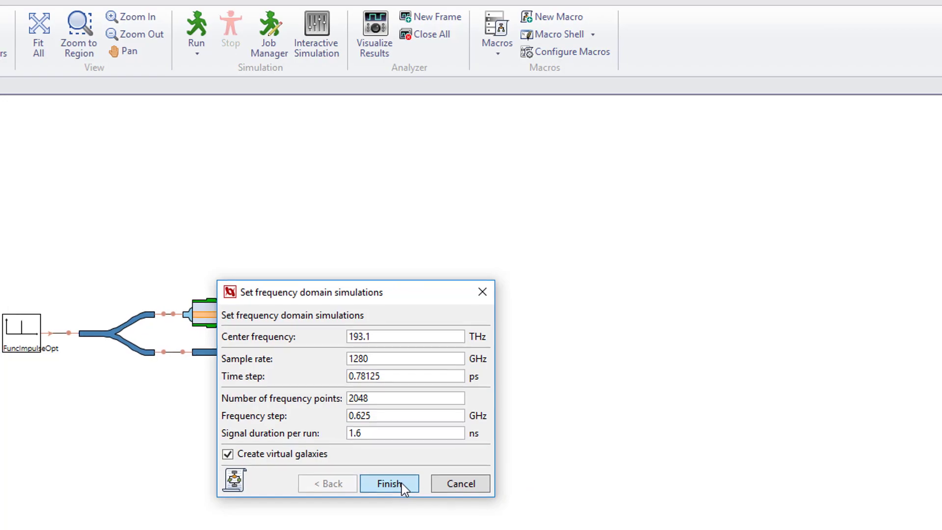
click(389, 483)
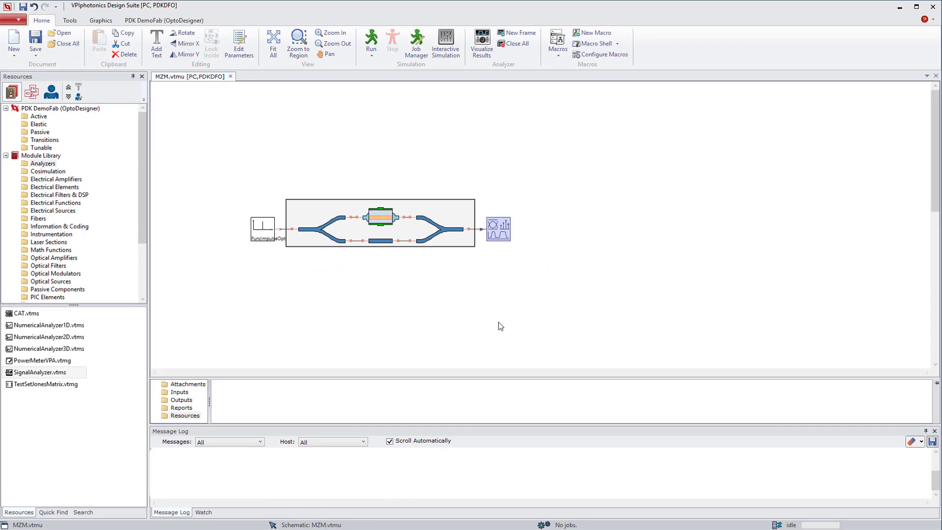
- Run the simulation and apply VPIdemoTheme to the optical spectrum chart
click(345, 41)
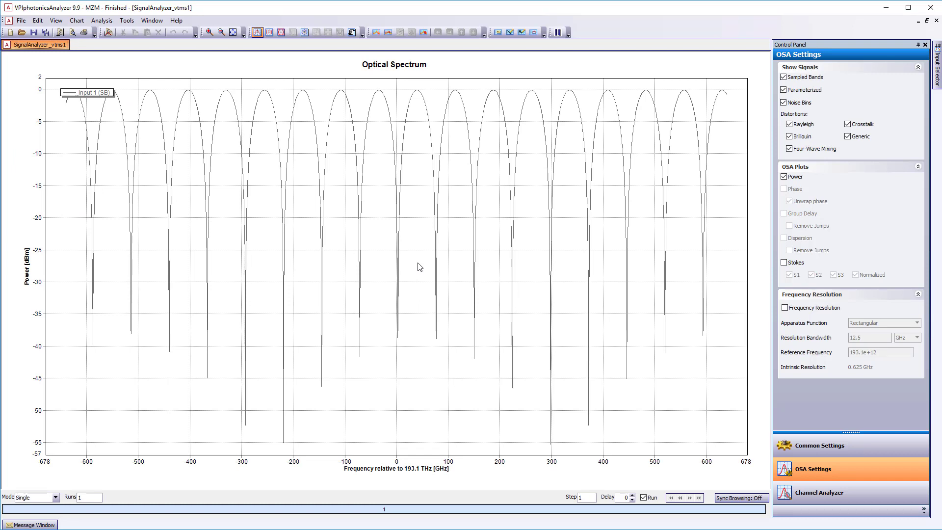
right_click(419, 267)
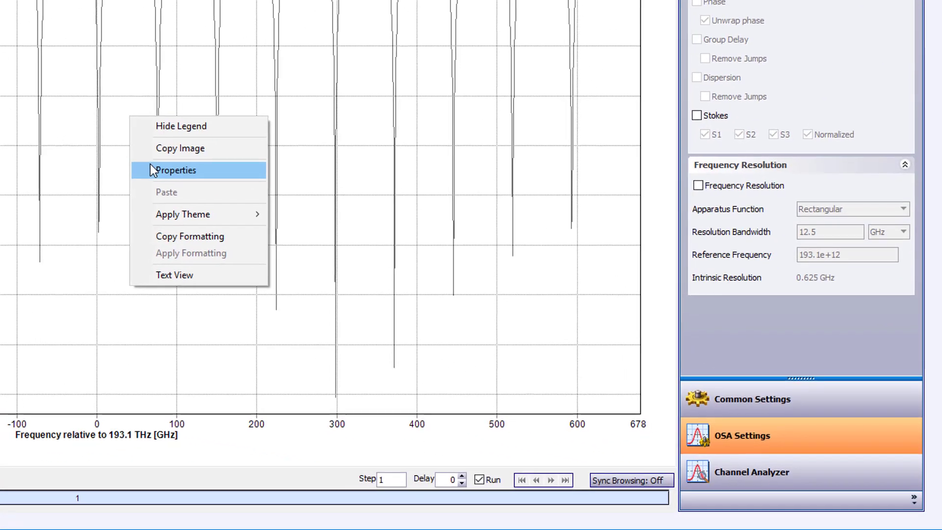
mouse_move(172, 214)
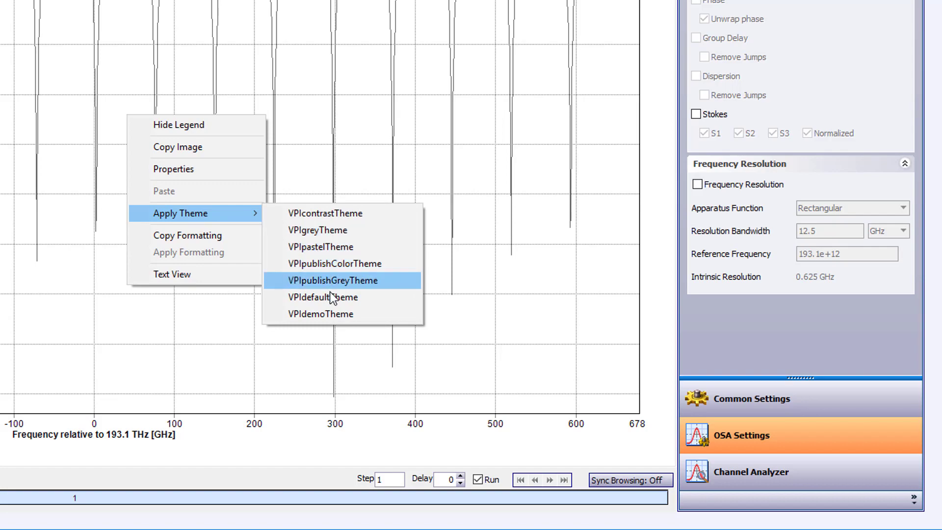
click(335, 314)
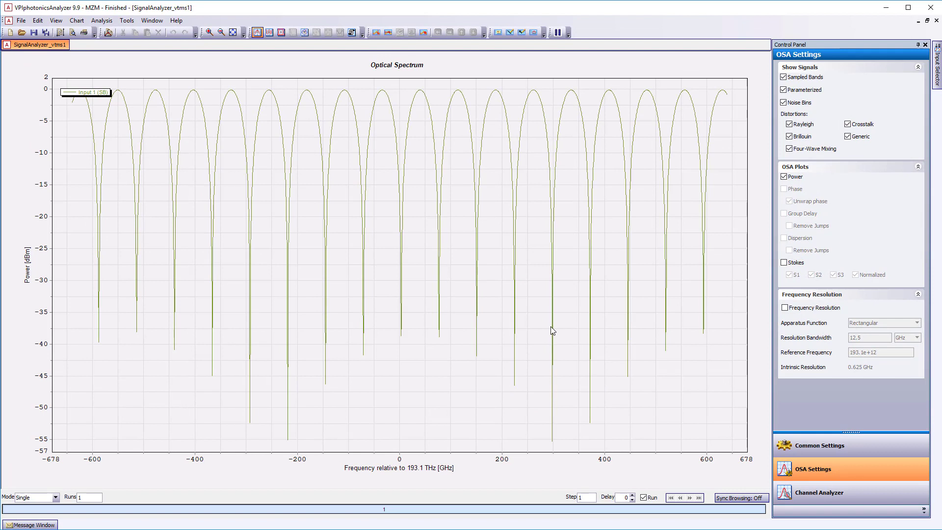
- Open the optical spectrum chart's properties and save the analyzer results
double_click(550, 203)
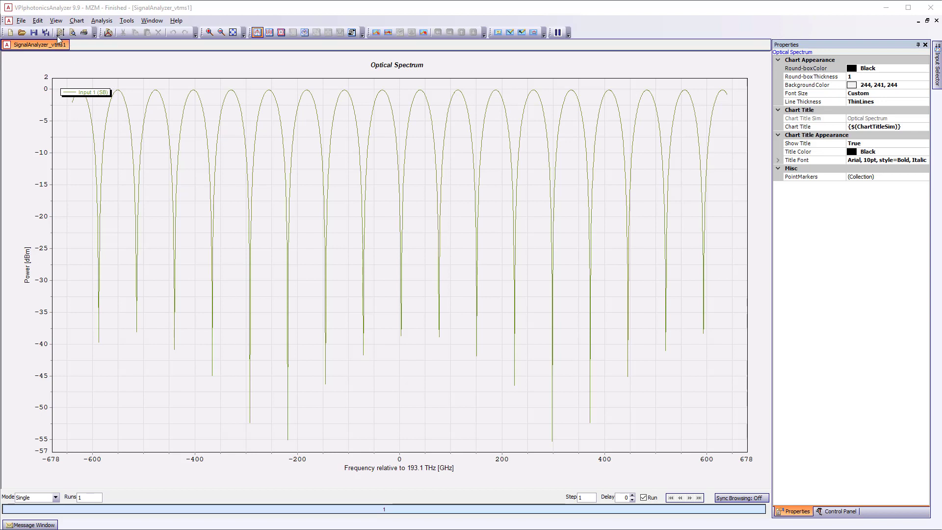
click(34, 32)
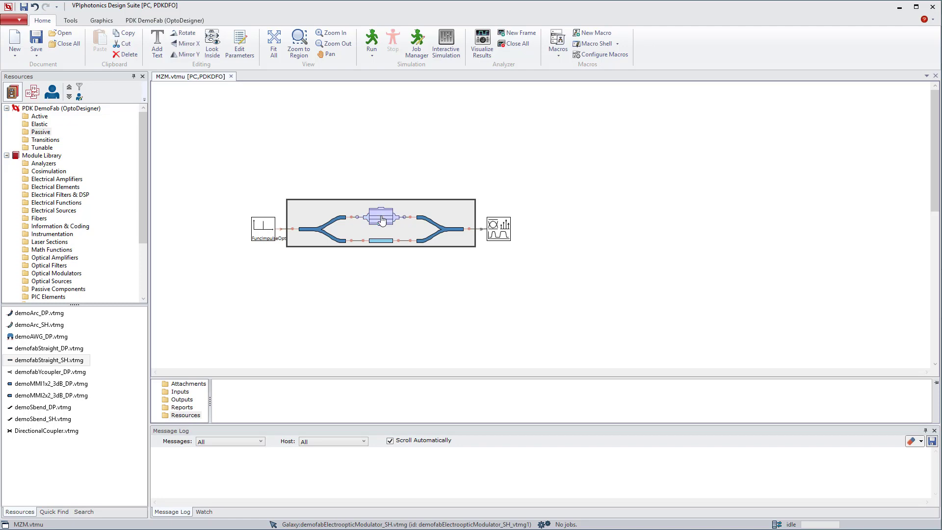
- Check the electro-optic modulator's LengthMod description and set the lower-arm straight waveguide's Length to 1150 um
double_click(384, 222)
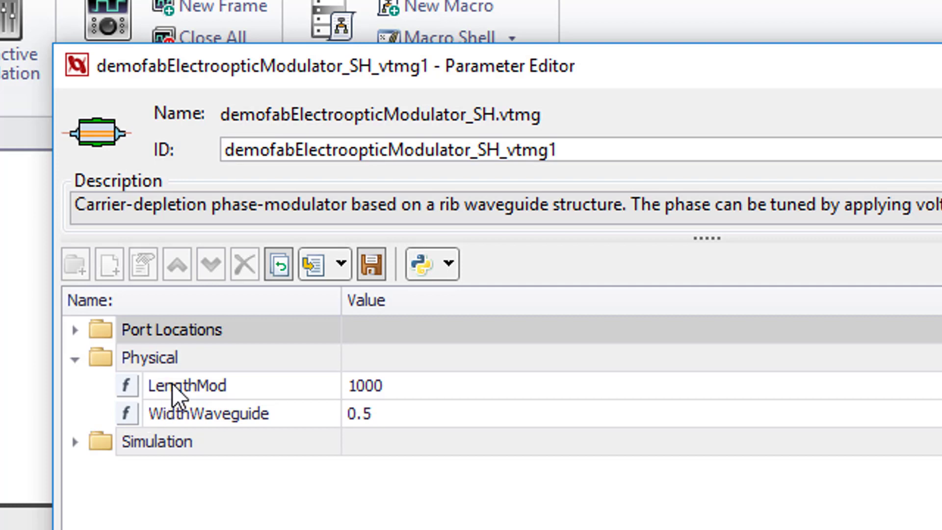
mouse_move(173, 384)
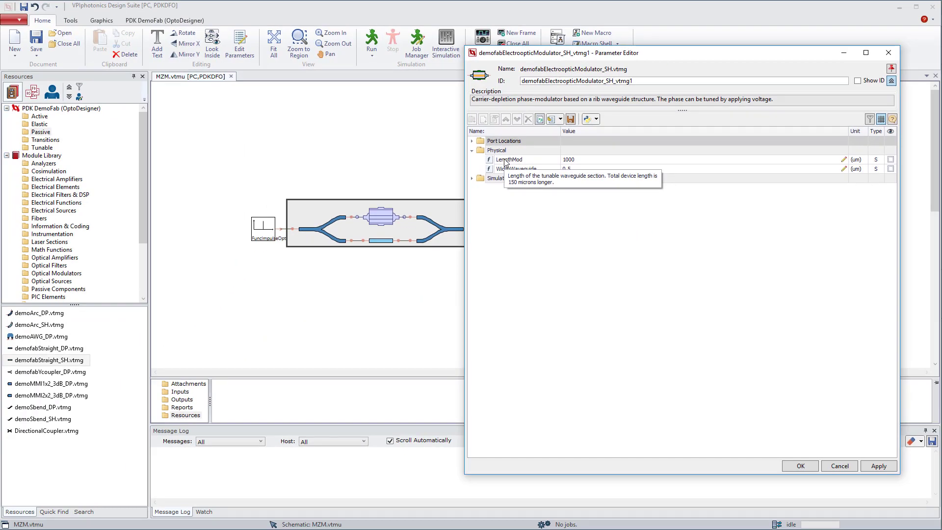
click(385, 241)
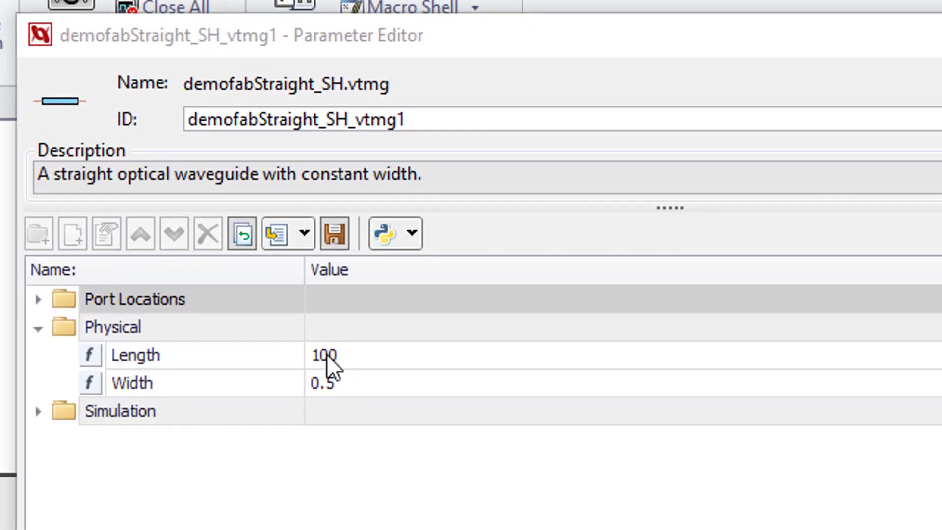
click(432, 268)
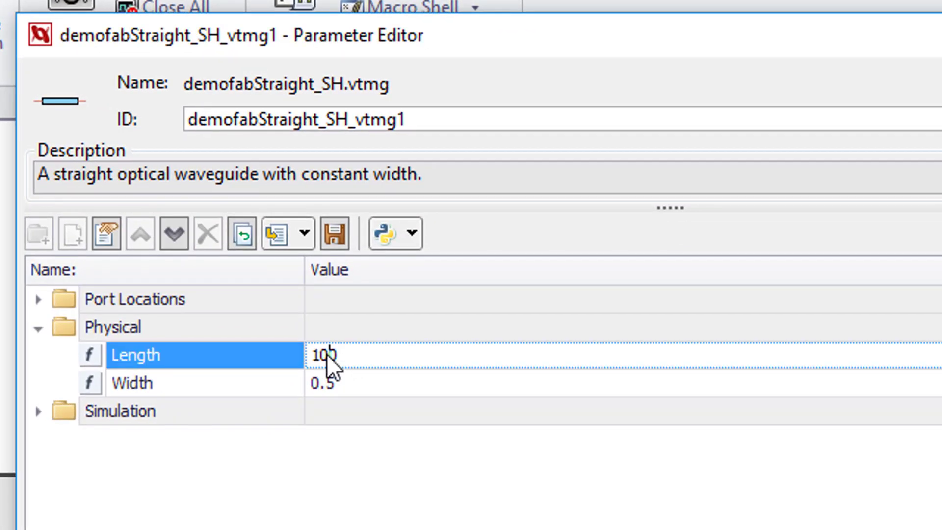
click(327, 357)
key(BackSpace)
text(15)
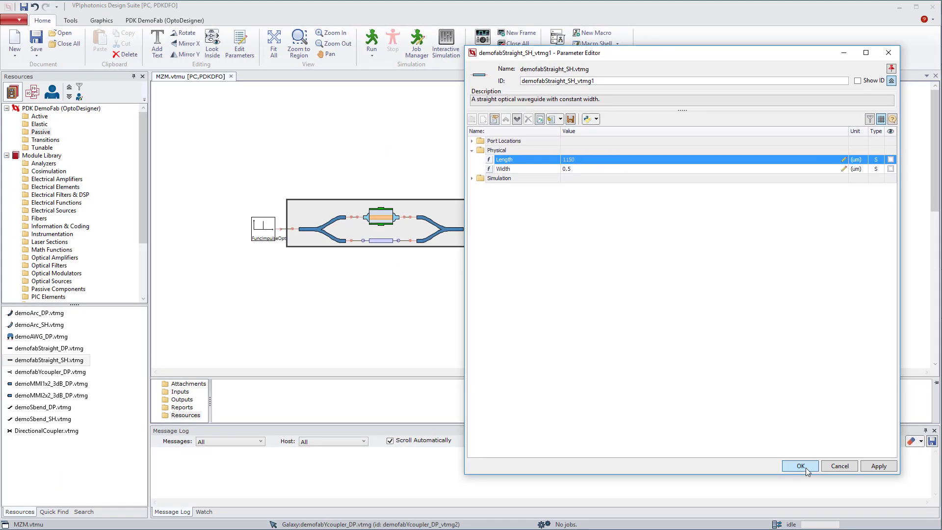
click(807, 468)
- Rerun the simulation and tile the old and new optical spectrum windows horizontally
click(372, 40)
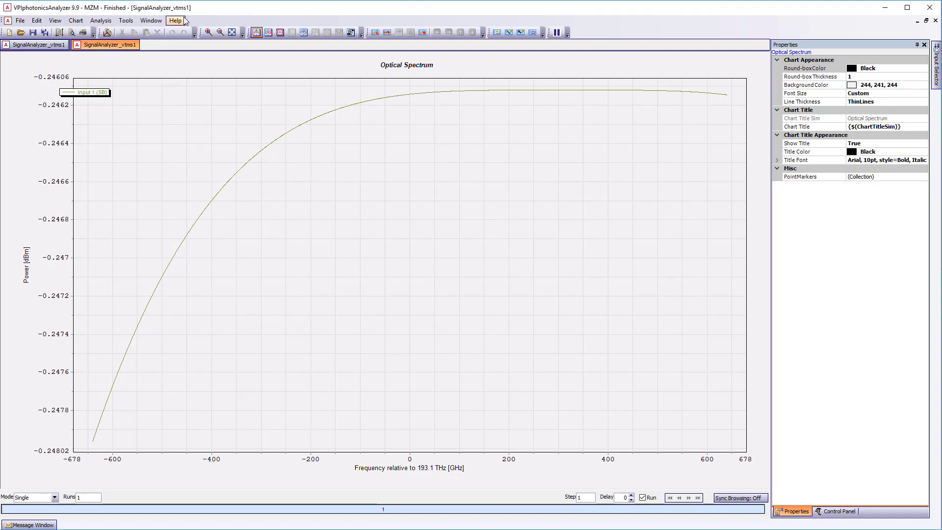
click(154, 23)
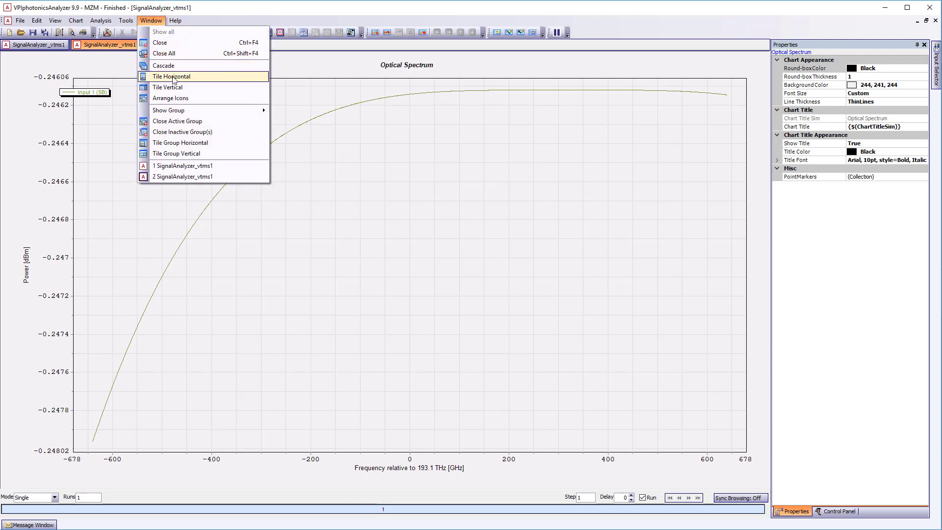
click(173, 78)
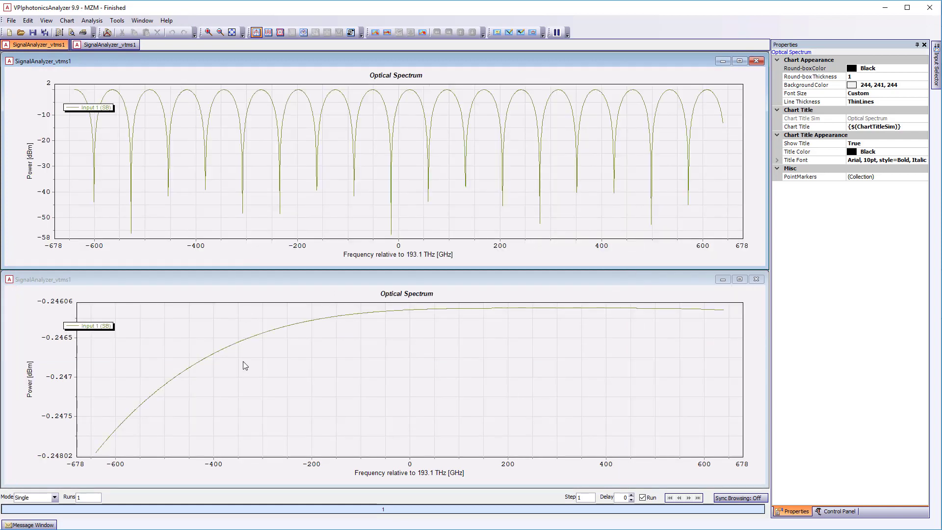
- Copy the trace from the new optical spectrum and paste it into the earlier spectrum chart for comparison
click(236, 347)
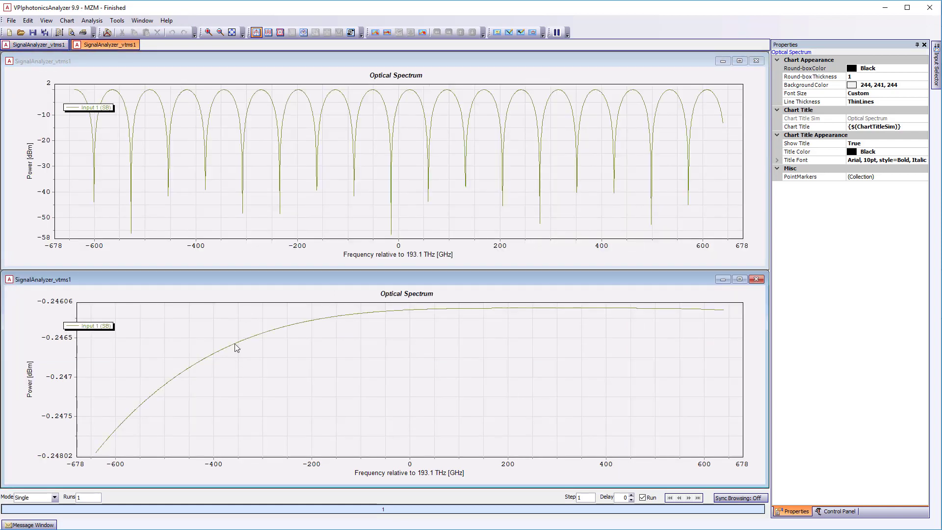
click(236, 347)
right_click(236, 347)
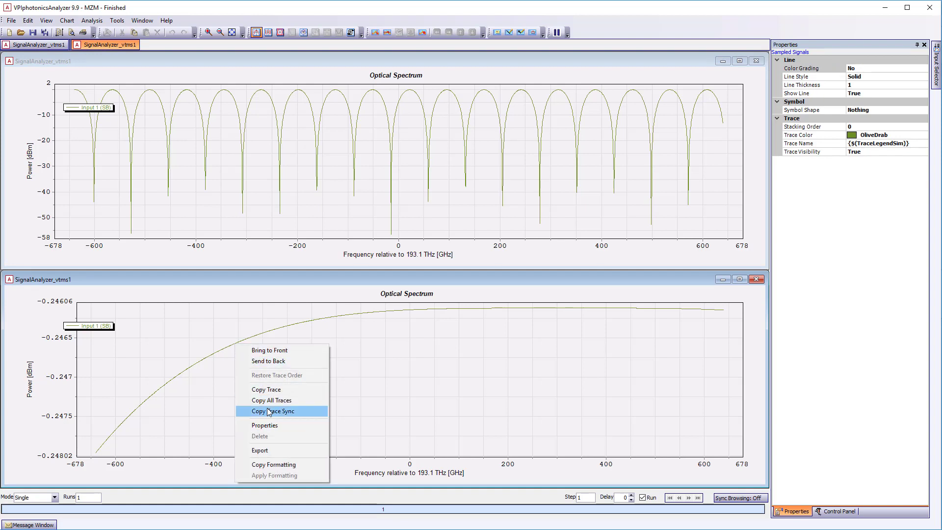
click(272, 392)
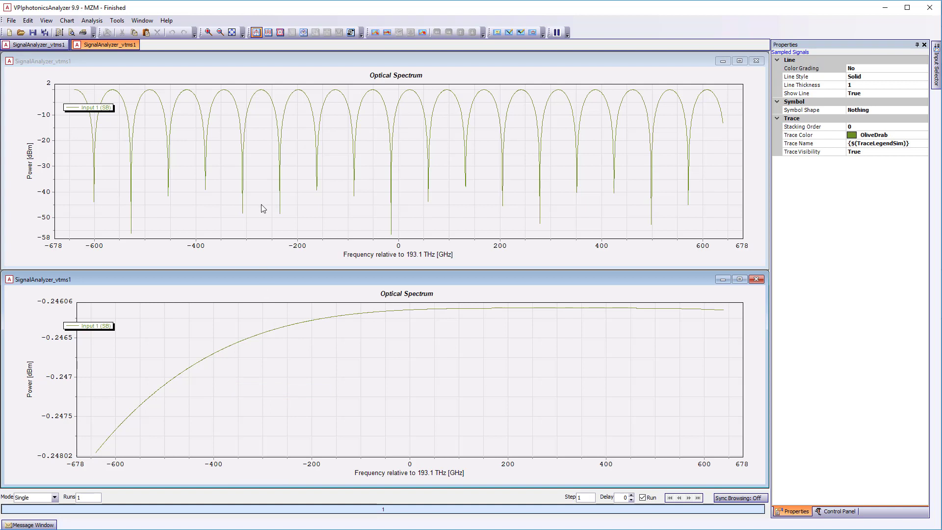
click(255, 100)
right_click(263, 111)
click(288, 158)
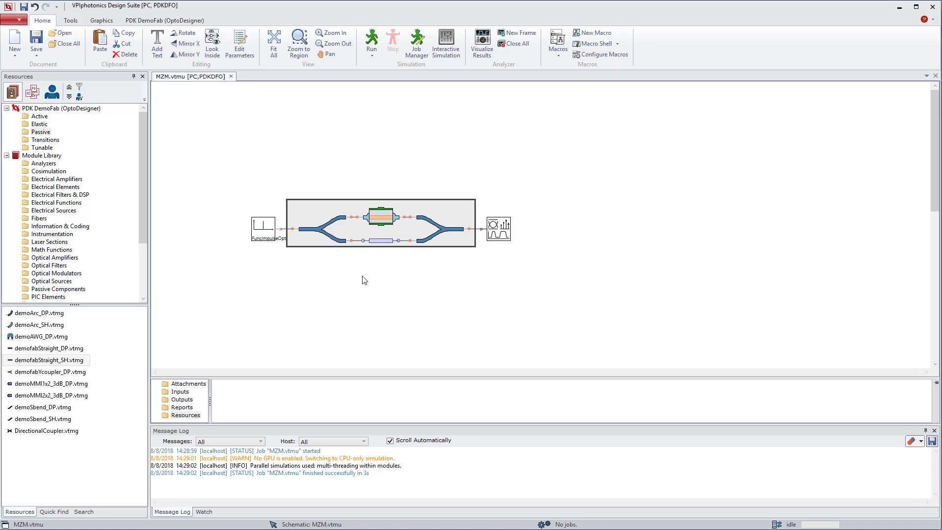
- Set the Azimuth of the FuncImpulseOpt source to 45 degrees and rerun the simulation
double_click(267, 236)
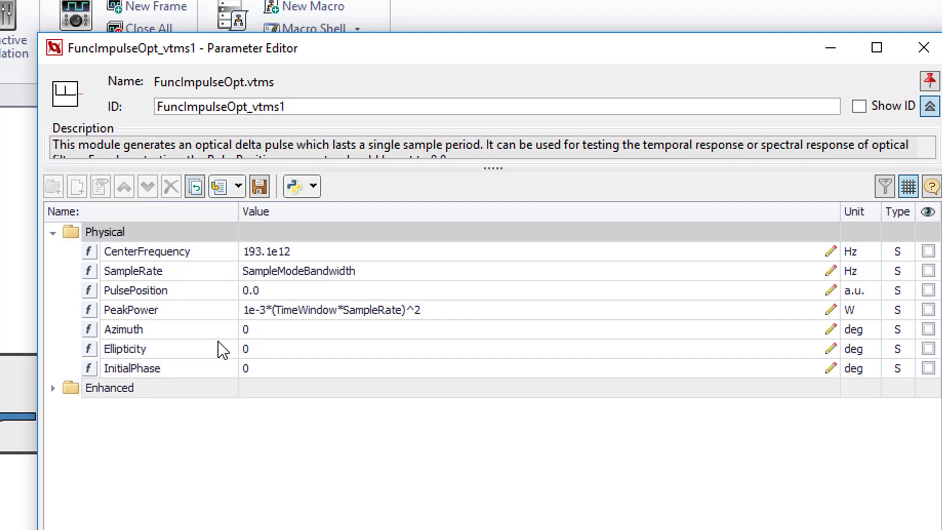
click(252, 331)
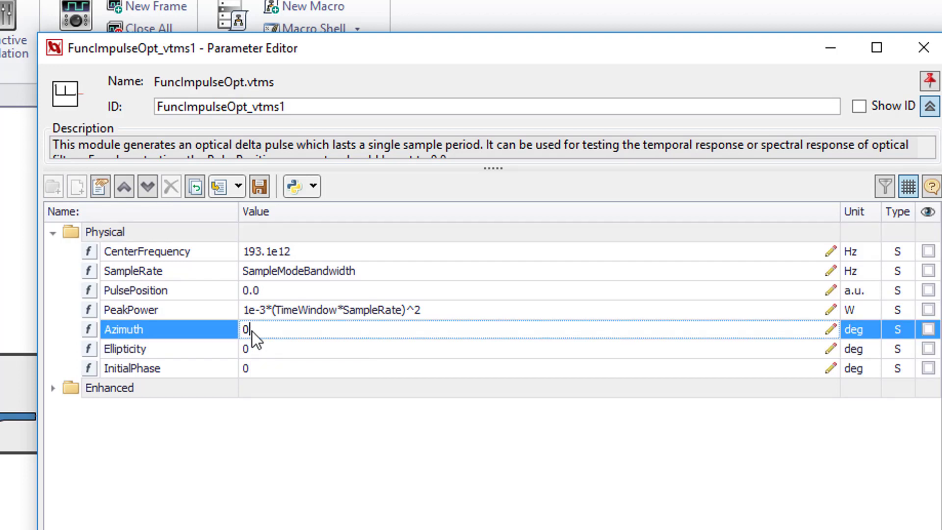
text(45)
key(Return)
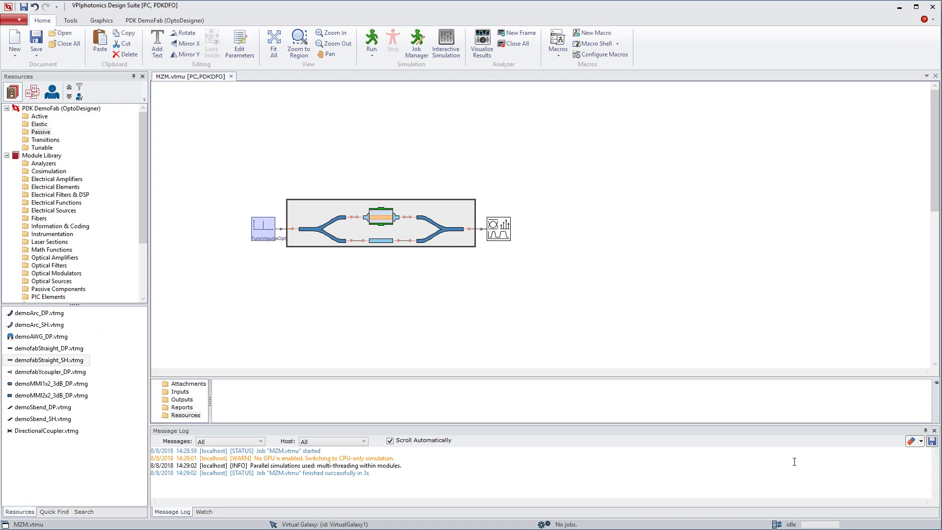
click(376, 43)
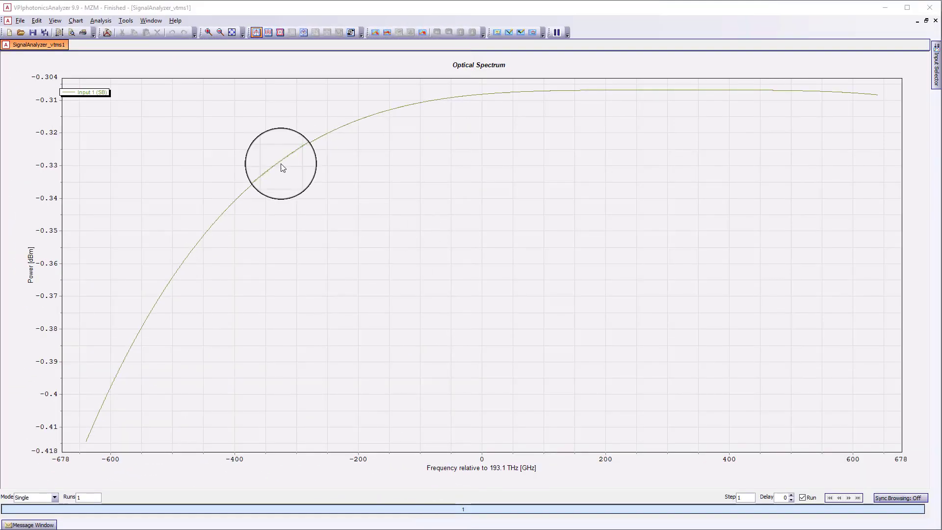
- Display the analyzer's control settings and set the common polarization filter to XY with component X
click(53, 20)
click(61, 31)
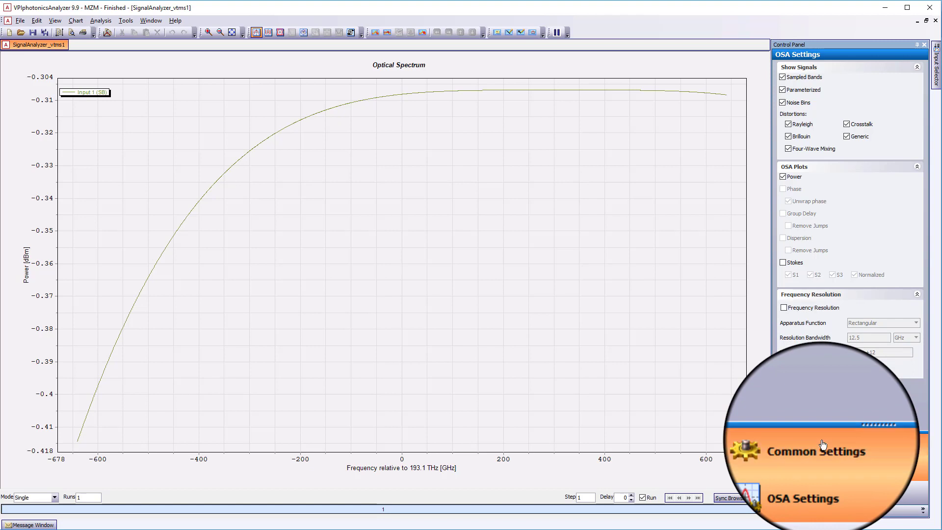
click(823, 444)
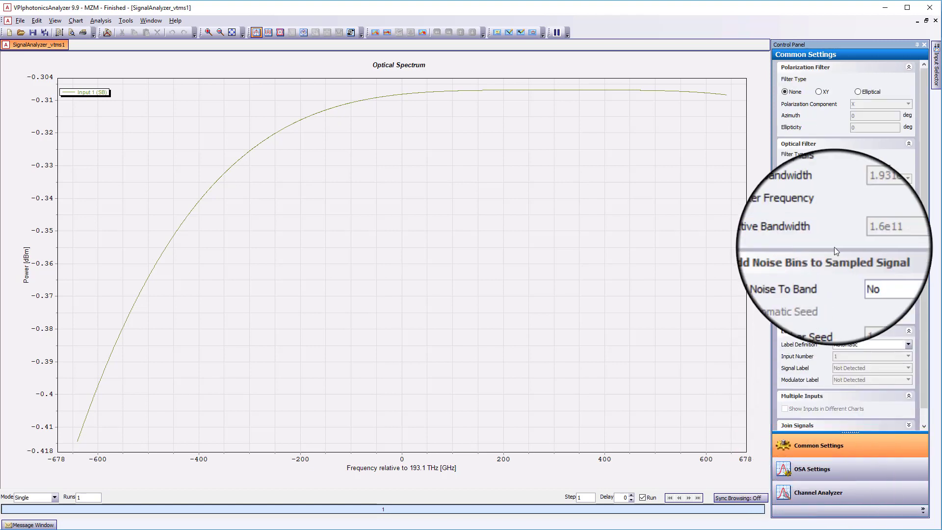
click(819, 93)
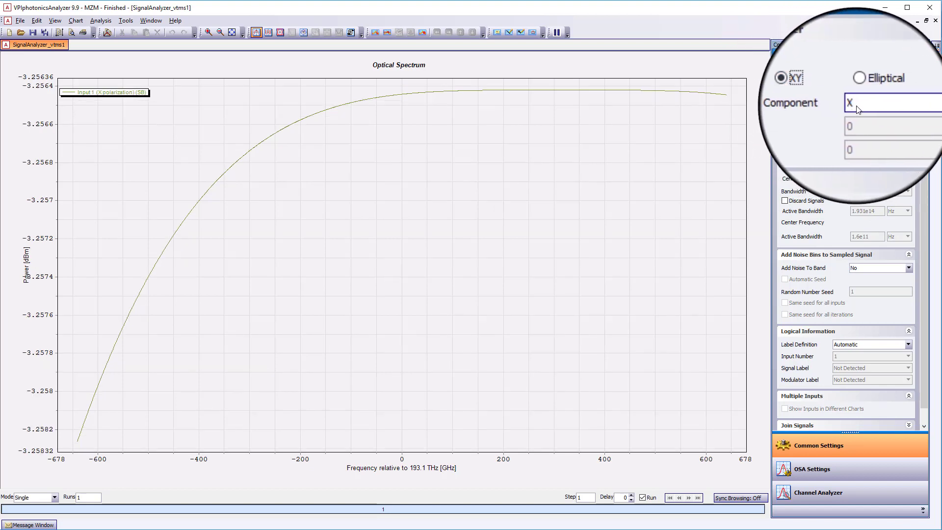
click(856, 105)
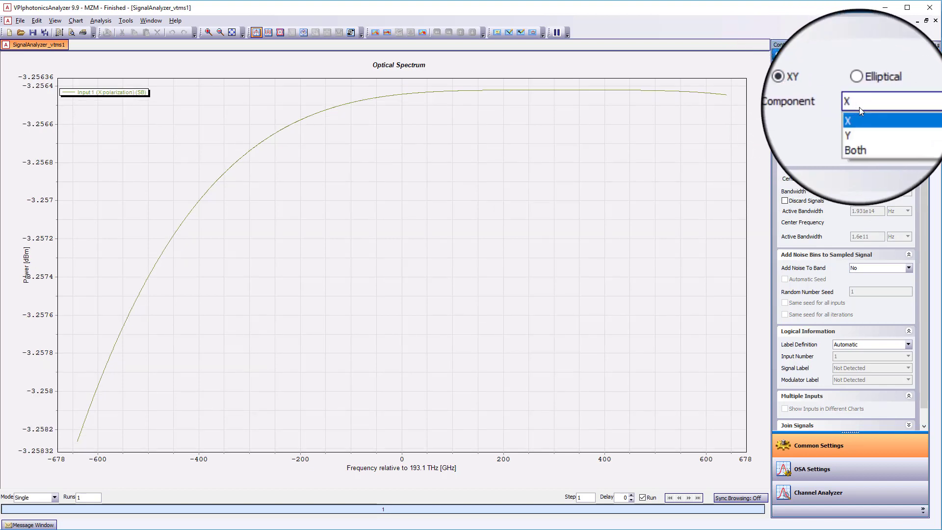
click(859, 113)
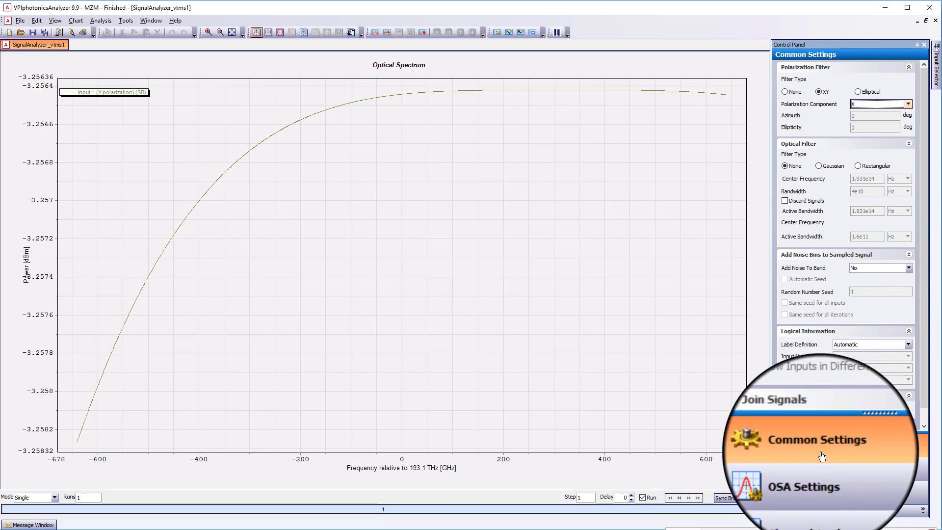
- Enable the Phase, Group Delay and Dispersion plots in the OSA settings
click(810, 468)
click(784, 187)
click(785, 215)
click(783, 238)
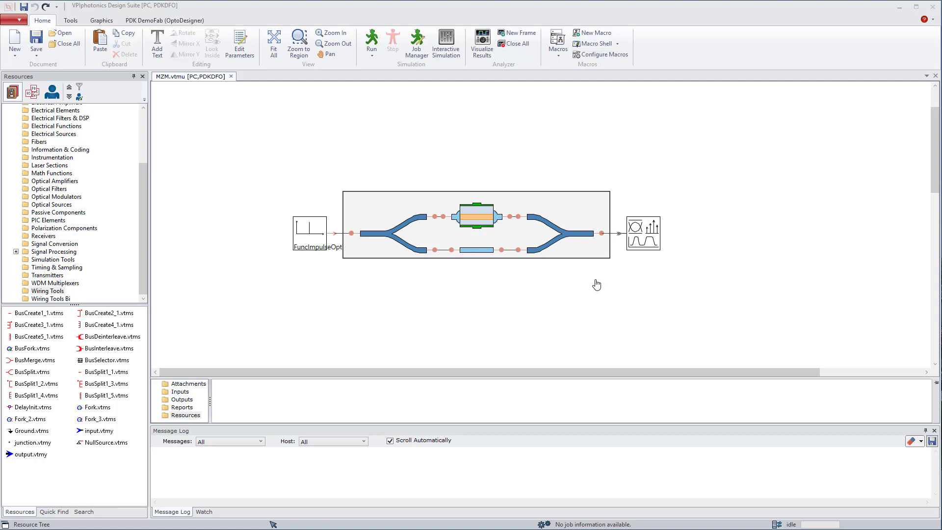
- Insert a Fork_2 at the modulator circuit's output to feed both the signal analyzer and a new Powermeter
drag(639, 238, 690, 246)
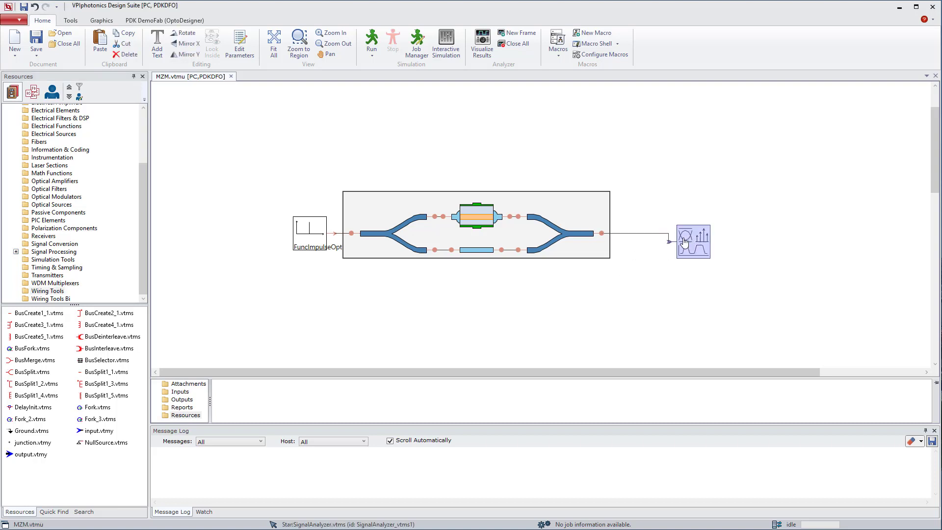
drag(30, 418, 632, 238)
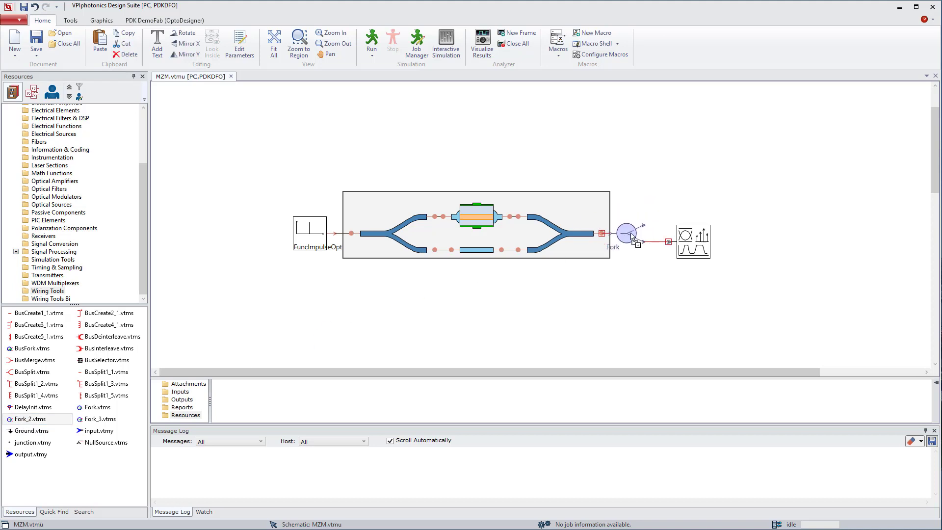
click(49, 157)
drag(37, 383, 692, 206)
- Add a NumericalAnalyzer2D module and connect the power meter's output to its InputY
scroll(73, 196, up, 4)
click(43, 163)
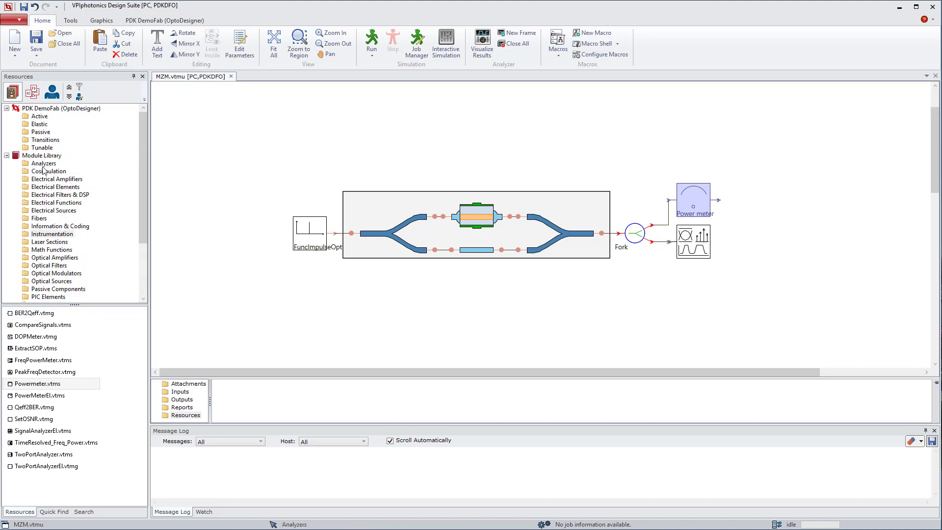
drag(49, 336, 754, 180)
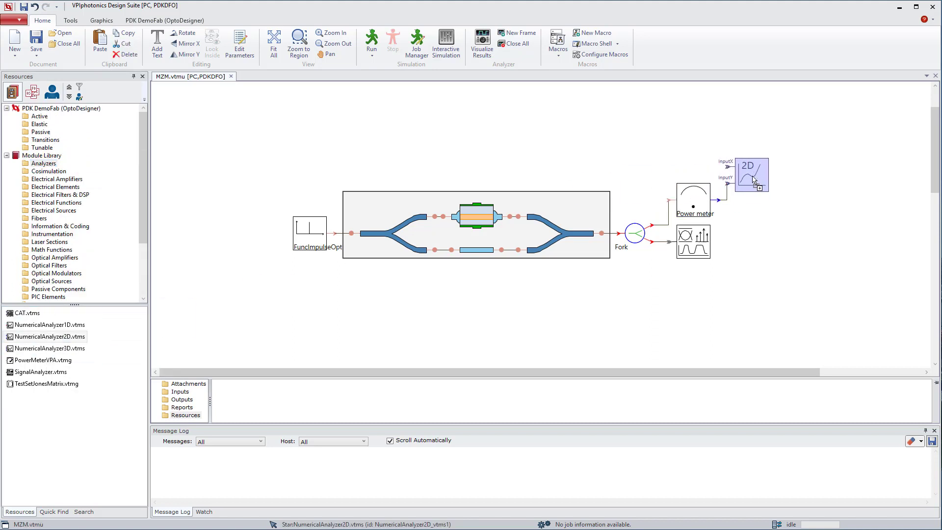
- Add a Const module feeding InputX of the 2D numerical analyzer and set its level to ControlVoltage
click(52, 249)
drag(27, 314, 692, 169)
double_click(692, 169)
click(560, 150)
text(C)
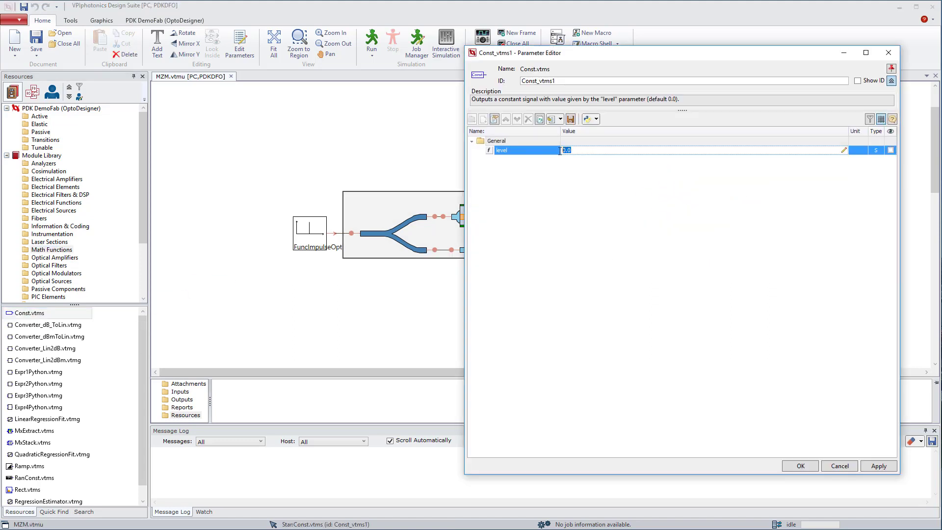
text(ontrolVoltage)
click(800, 466)
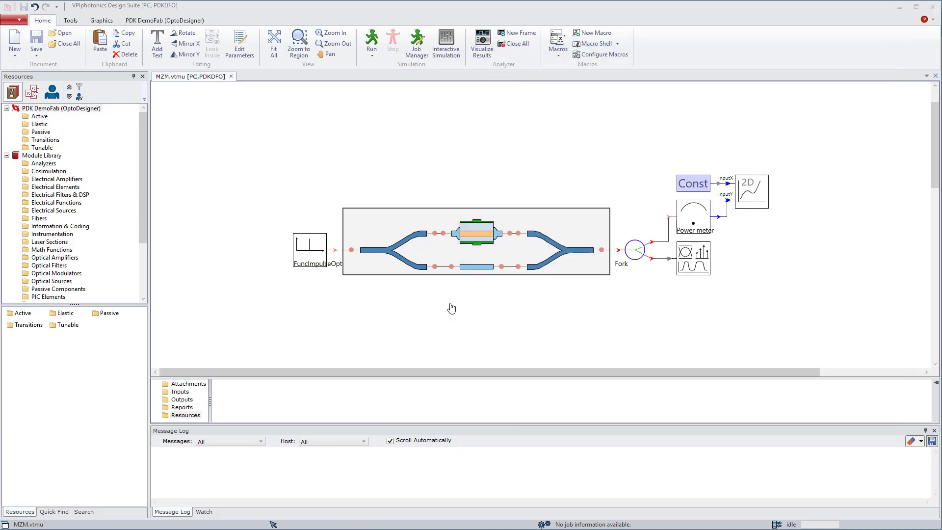
- Create a schematic parameter named ControlVoltage in the Simulation category from the electro-optic modulator's ControlVoltage
double_click(476, 239)
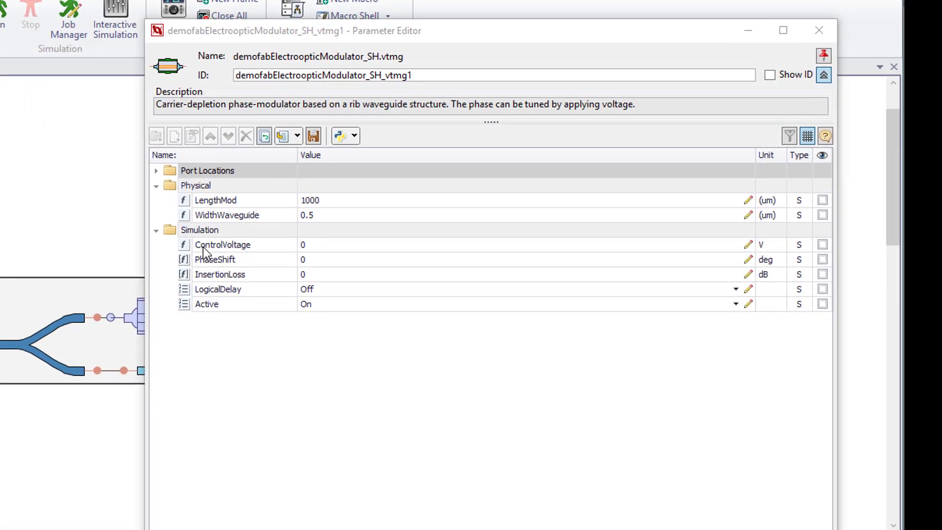
click(217, 246)
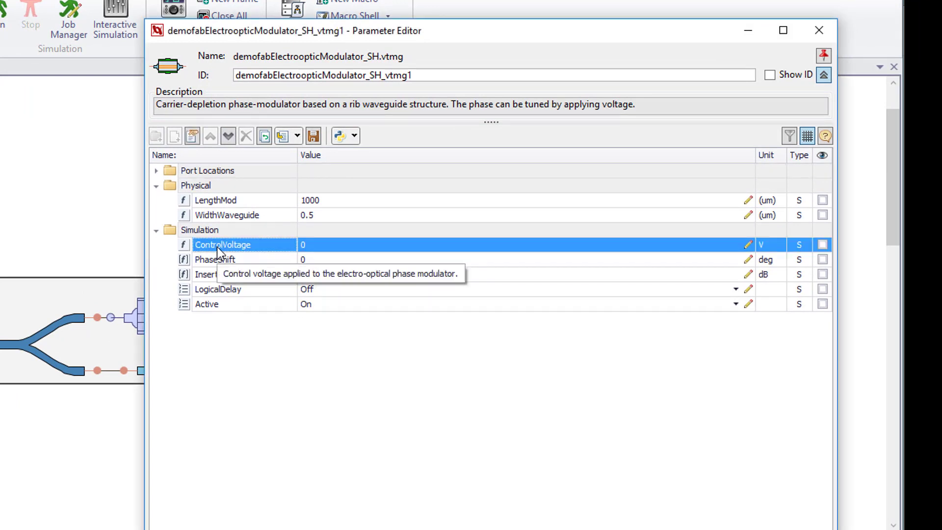
right_click(216, 246)
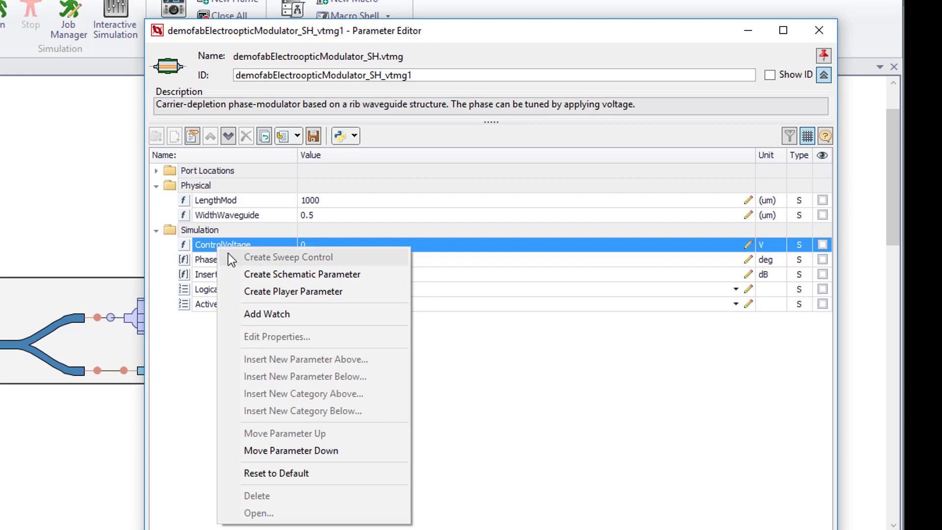
click(251, 273)
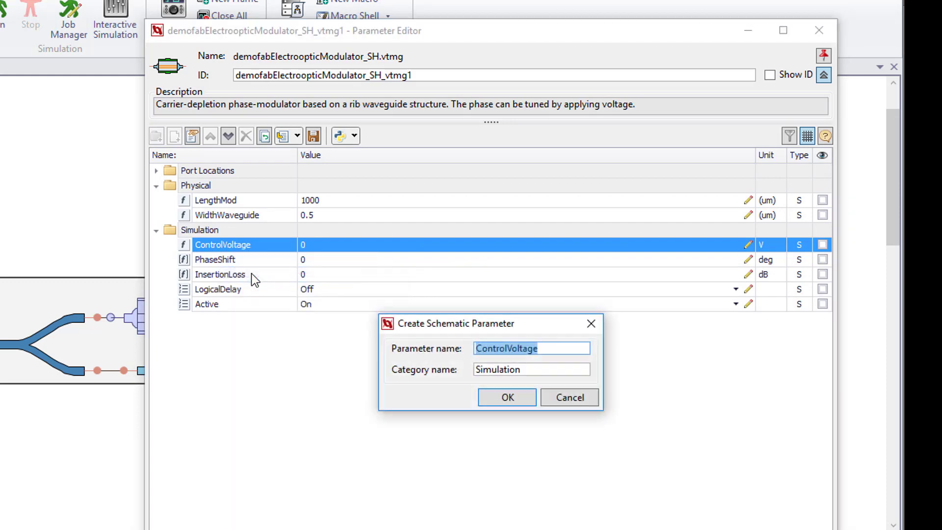
click(492, 401)
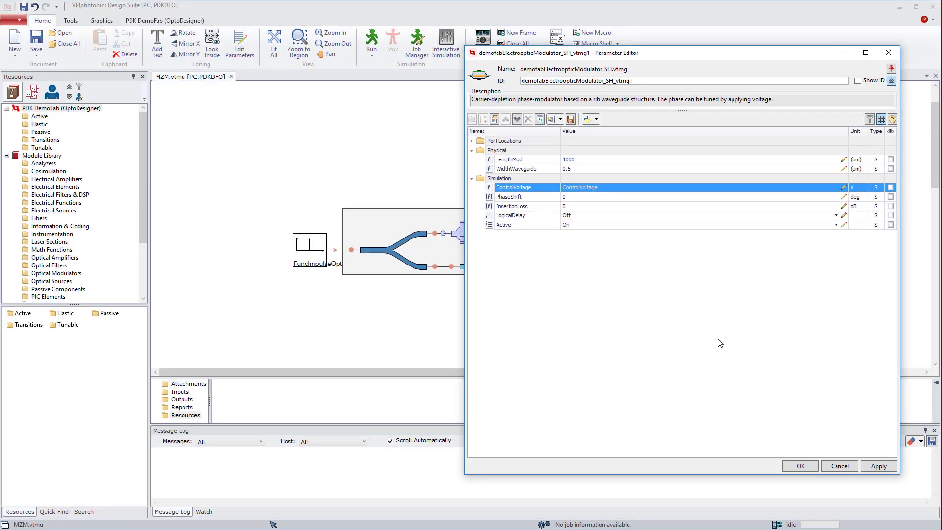
click(795, 471)
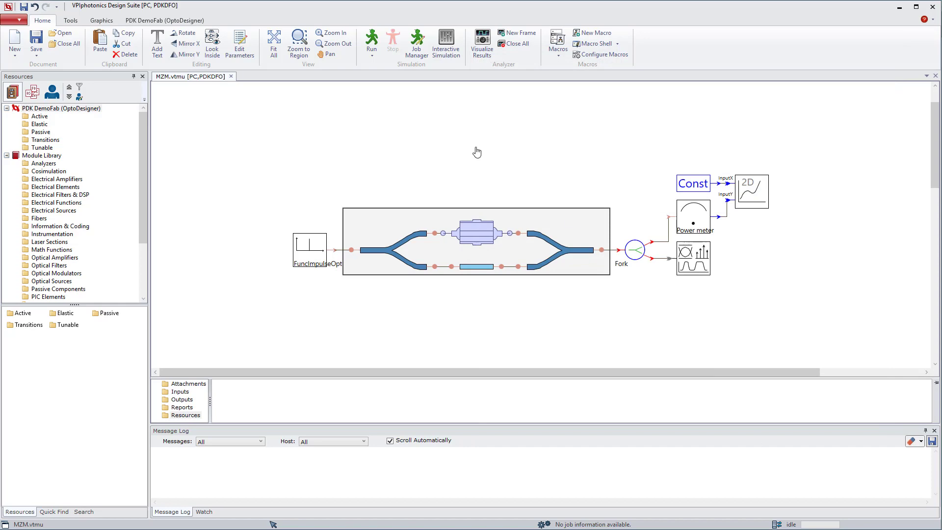
- Create a sweep control for the schematic's ControlVoltage with an upper limit of 35 and 36 points
double_click(473, 145)
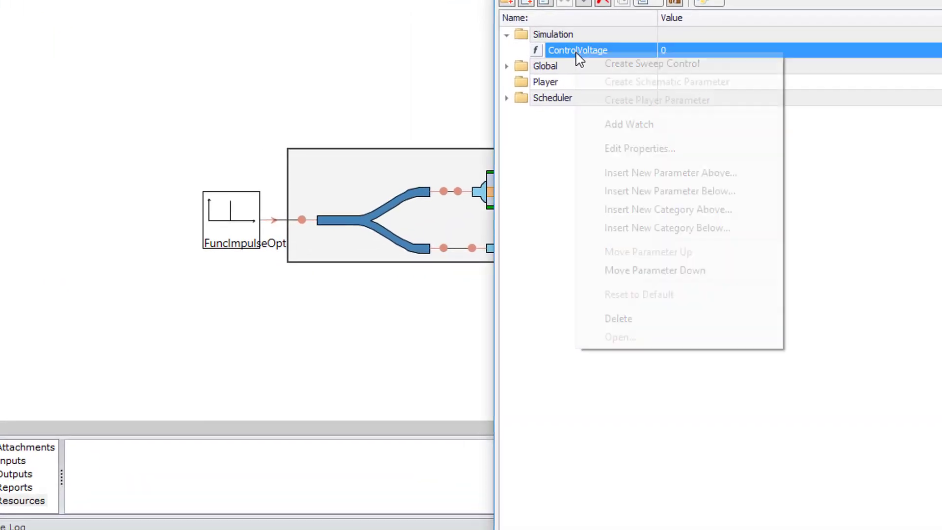
right_click(546, 104)
click(570, 109)
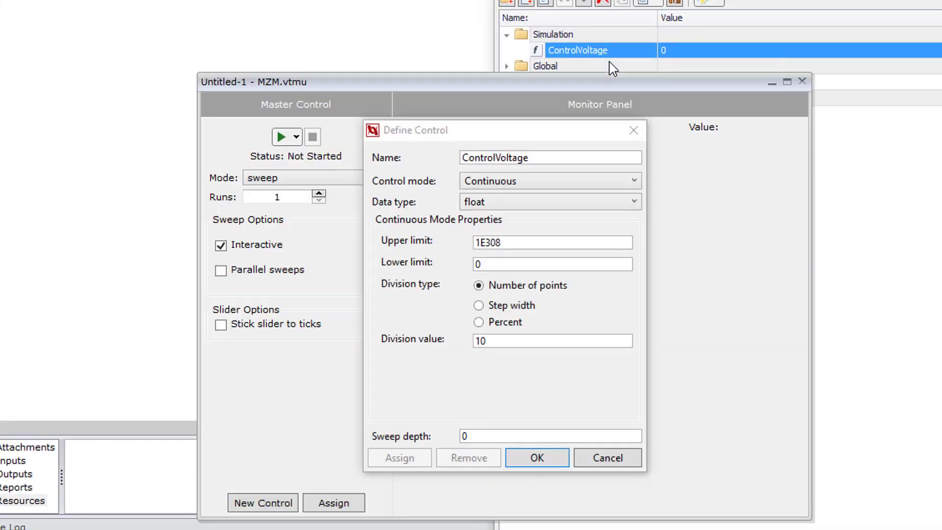
drag(508, 245, 478, 245)
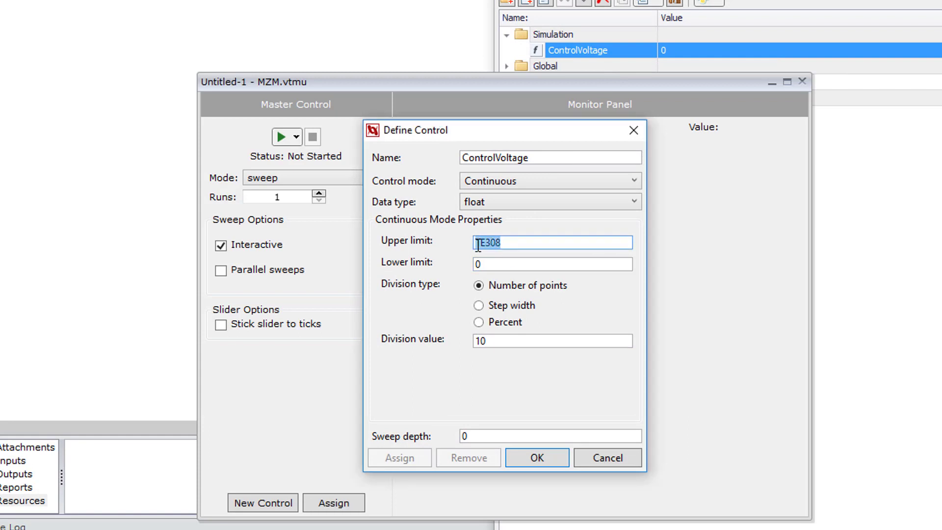
text(35)
drag(488, 342, 471, 351)
text(36)
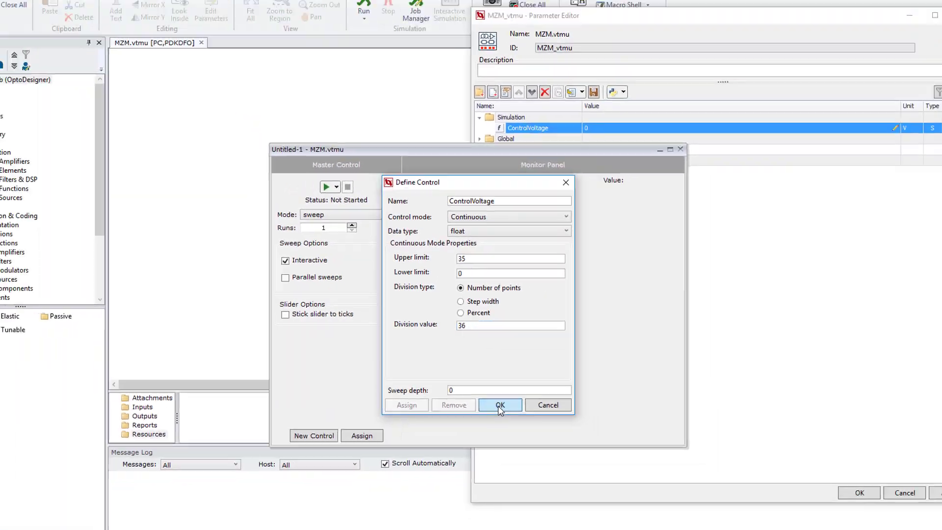
click(499, 405)
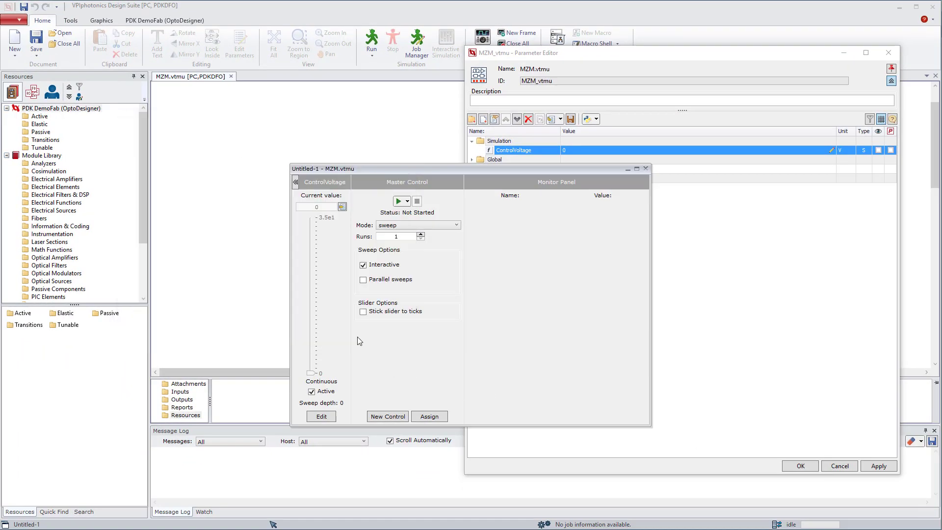
- Run the ControlVoltage sweep and tile the result group vertically, with the numerical chart in Stitch mode
click(398, 202)
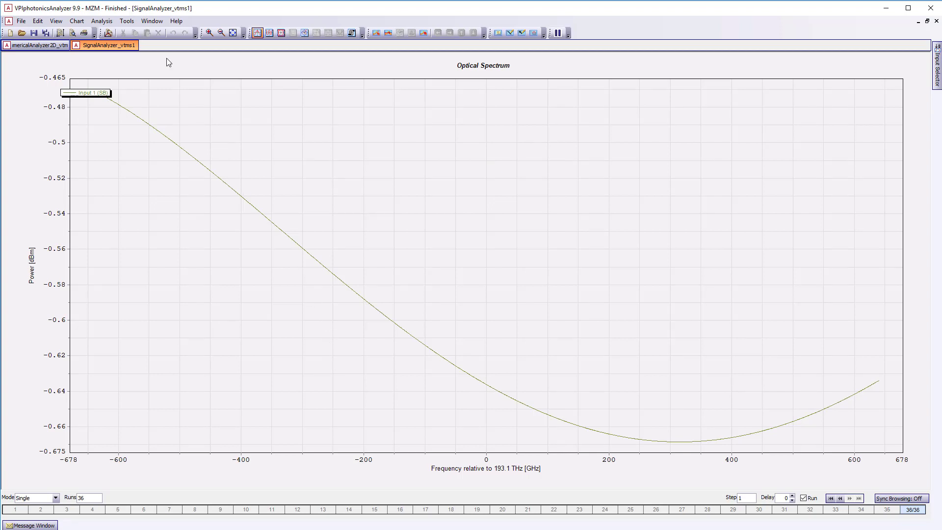
click(151, 21)
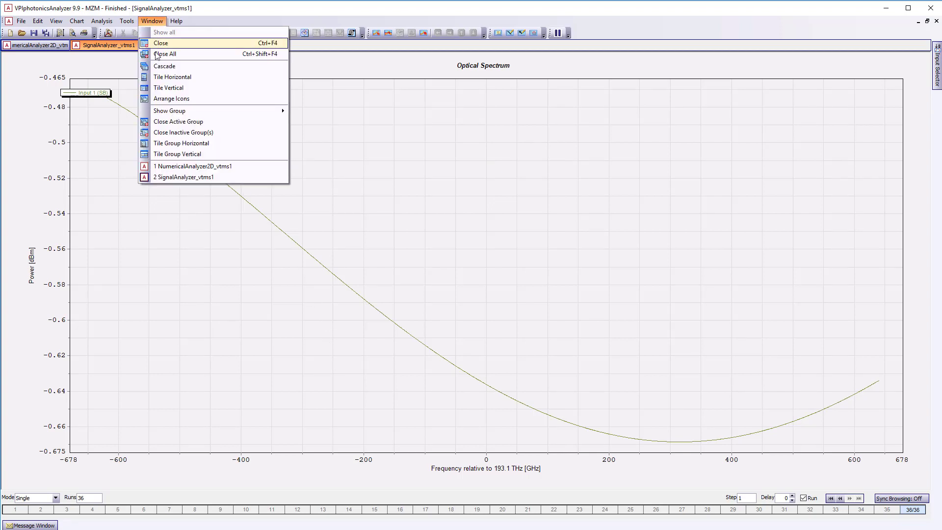
click(172, 154)
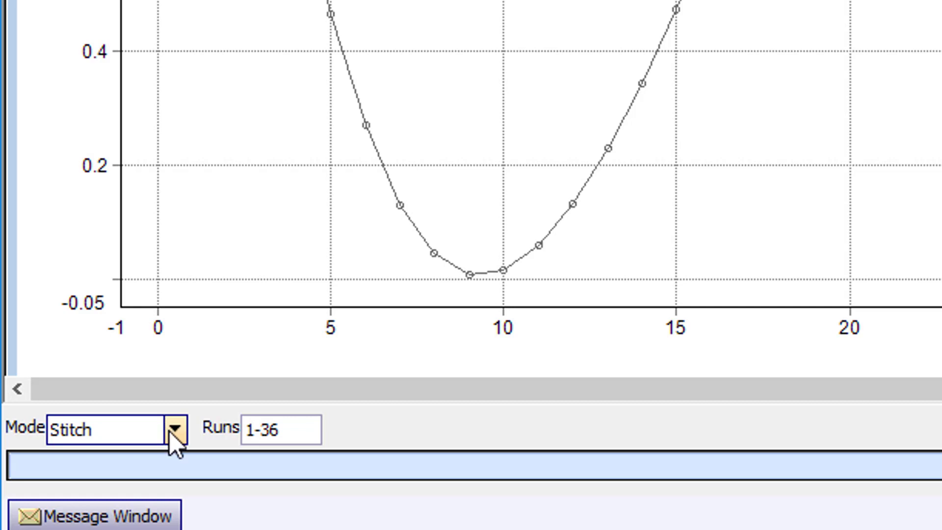
click(174, 430)
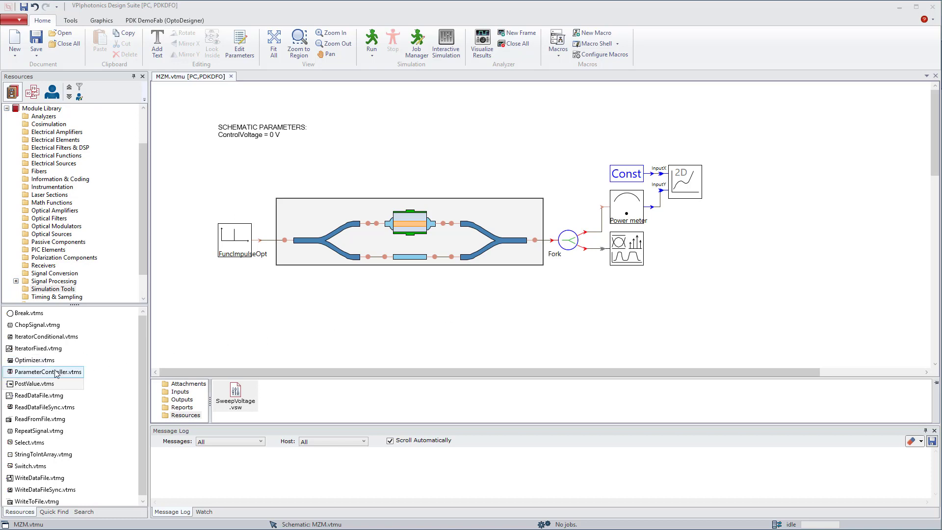
- Add a PostValue module below the 2D numerical analyzer and connect the power meter's output to it
drag(25, 388, 688, 248)
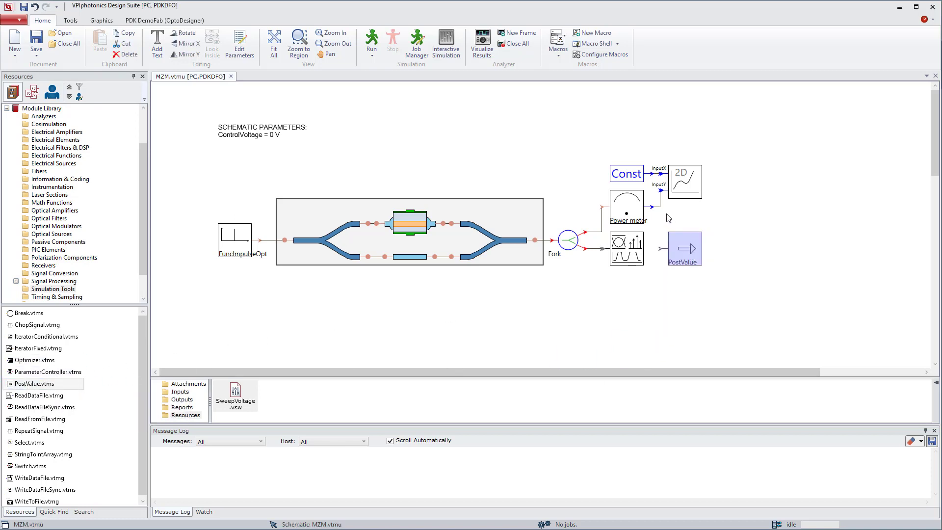
drag(652, 208, 660, 249)
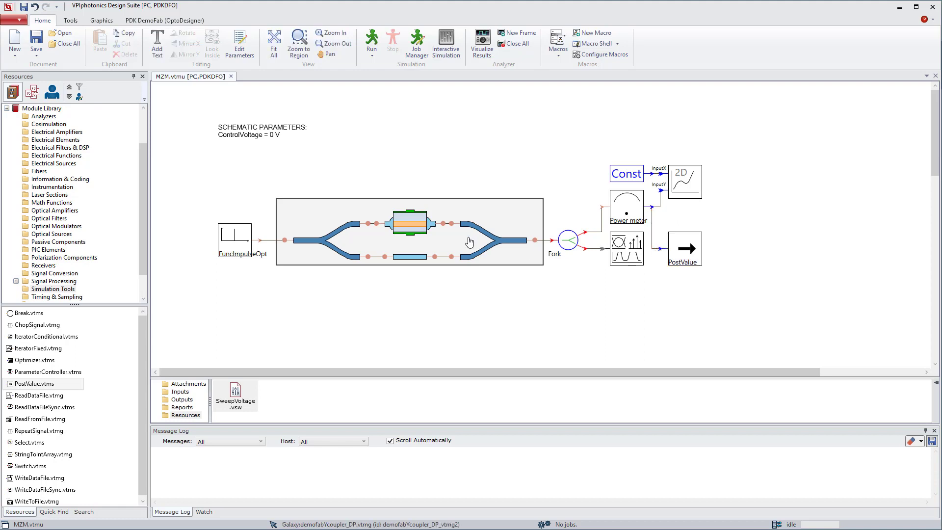
- Define a new control for the schematic's ControlVoltage with upper limit 35 and a division value of 36 points
double_click(412, 158)
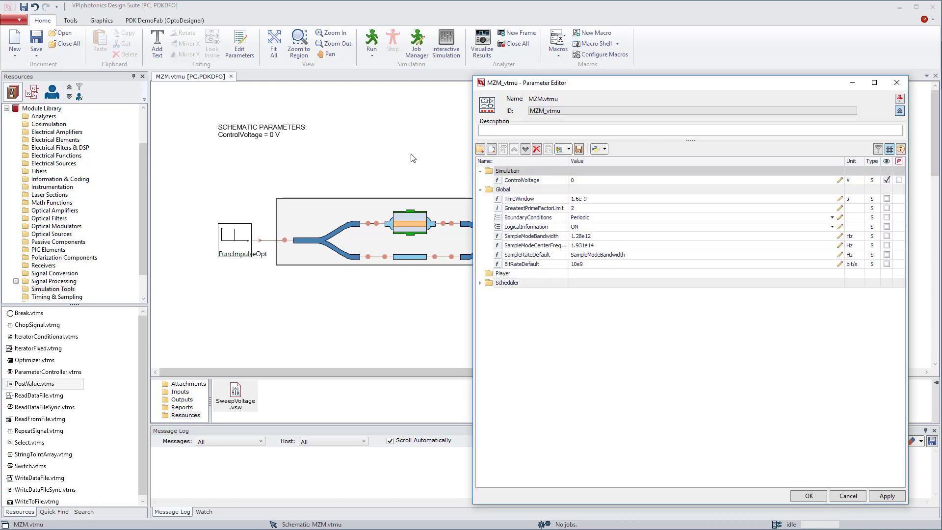
right_click(523, 180)
click(545, 185)
double_click(454, 263)
text(5)
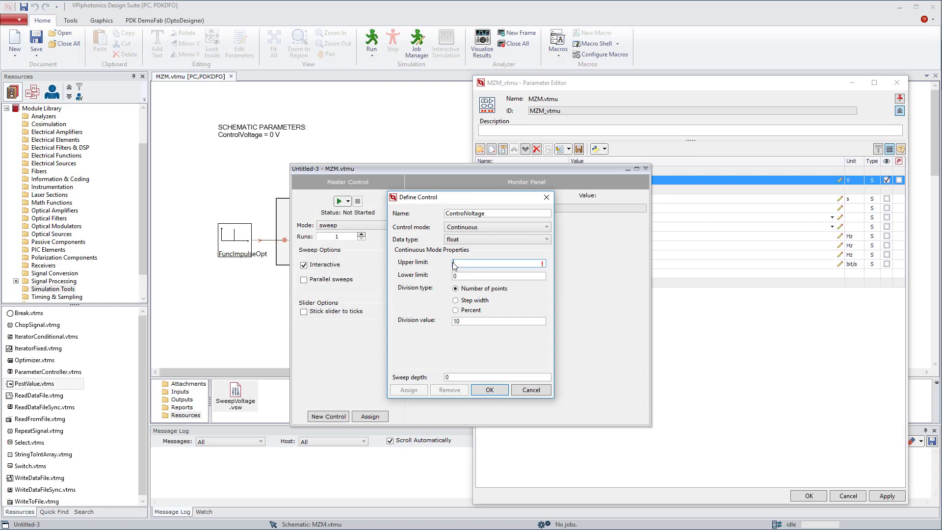
double_click(456, 321)
text(36)
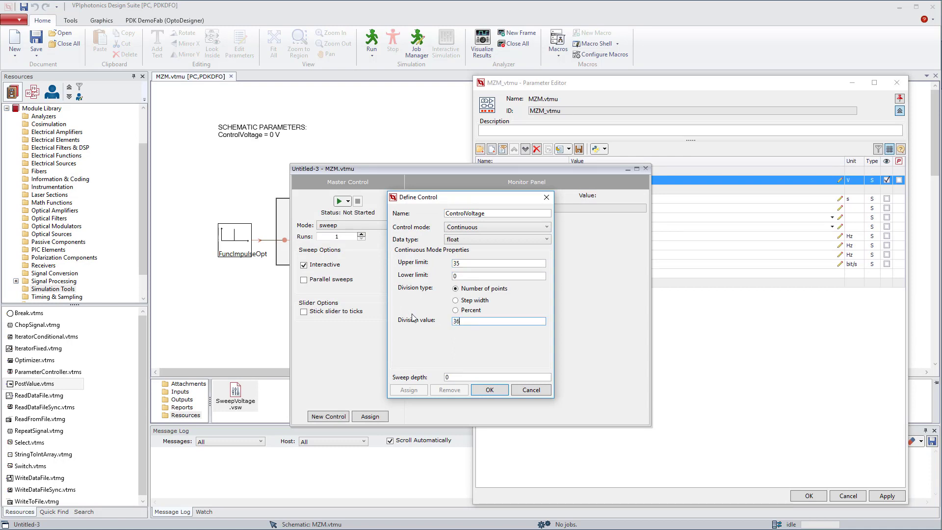
click(488, 392)
click(343, 321)
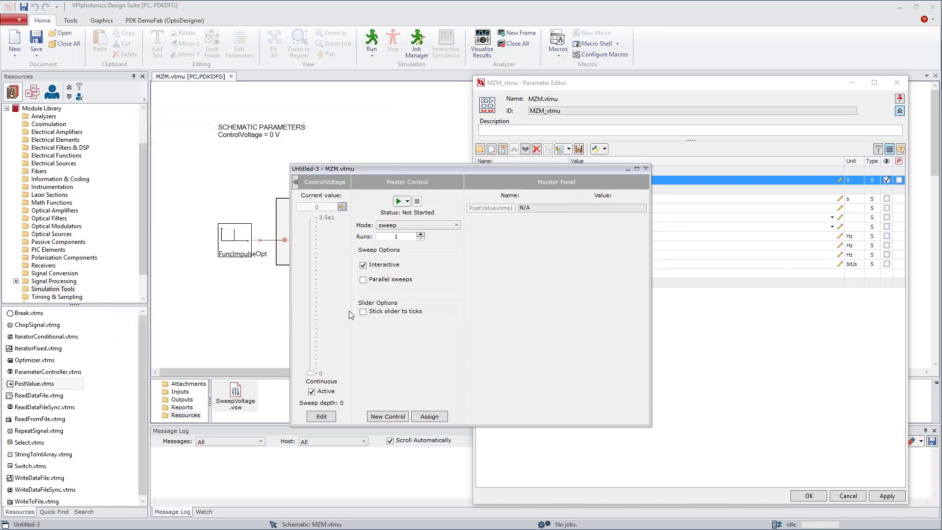
- Switch the control to optimization mode with objective minimize and output PostValue_vtms1, and run it
click(404, 225)
click(405, 249)
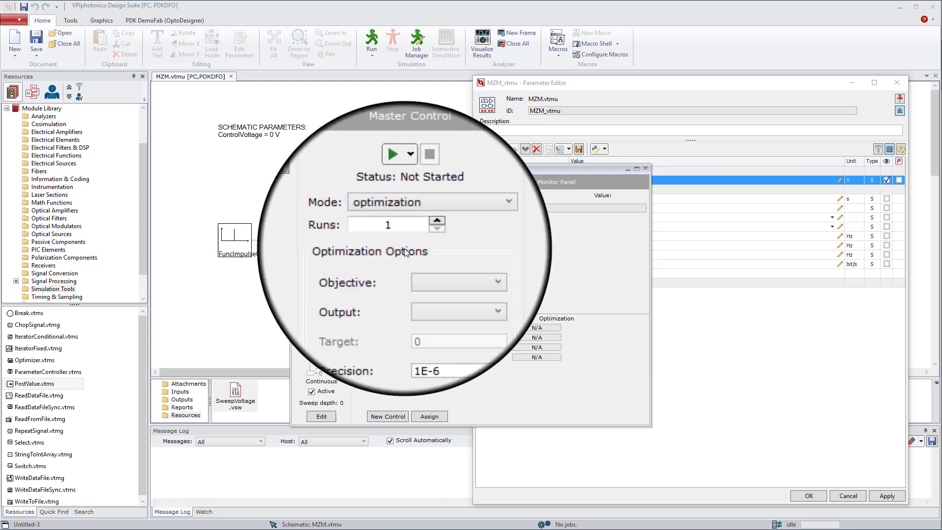
click(417, 265)
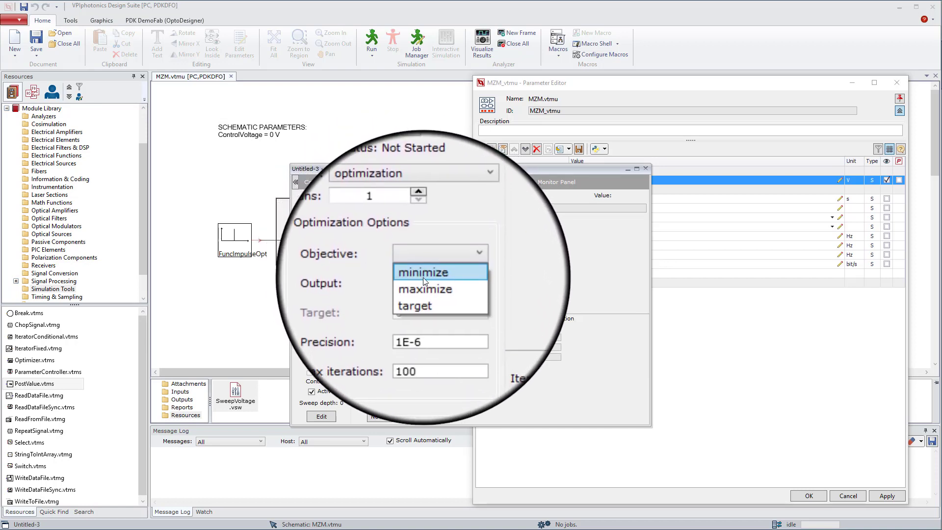
click(424, 275)
click(423, 278)
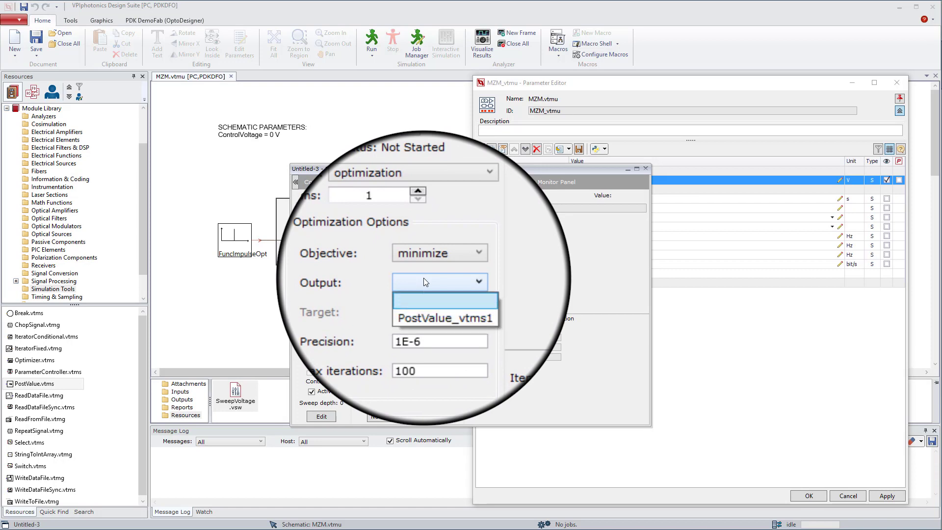
click(424, 302)
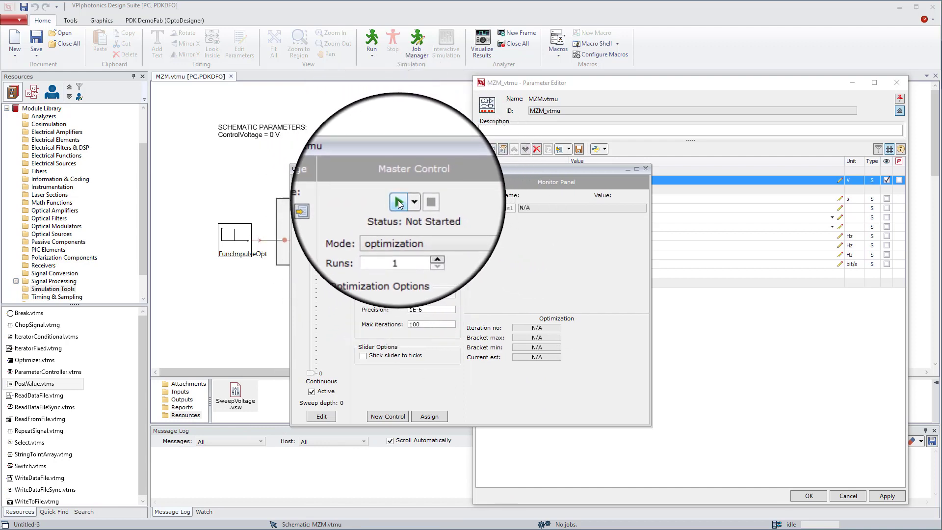
click(398, 201)
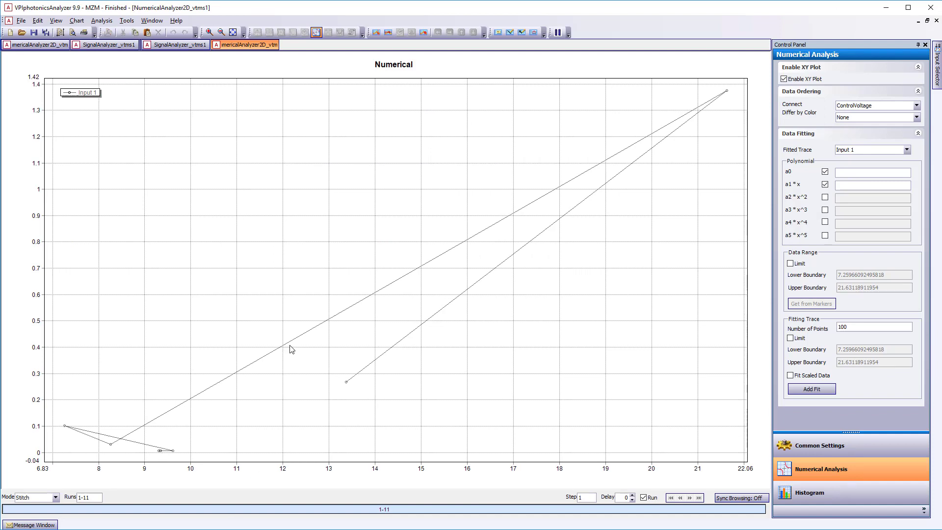
- Copy the optimization trace and paste it into the earlier voltage sweep chart for comparison
right_click(291, 342)
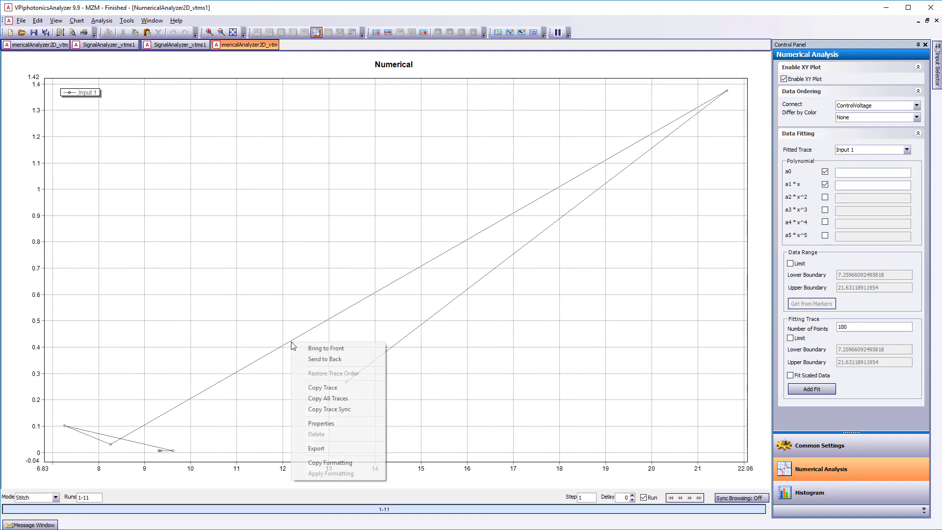
click(318, 388)
click(63, 45)
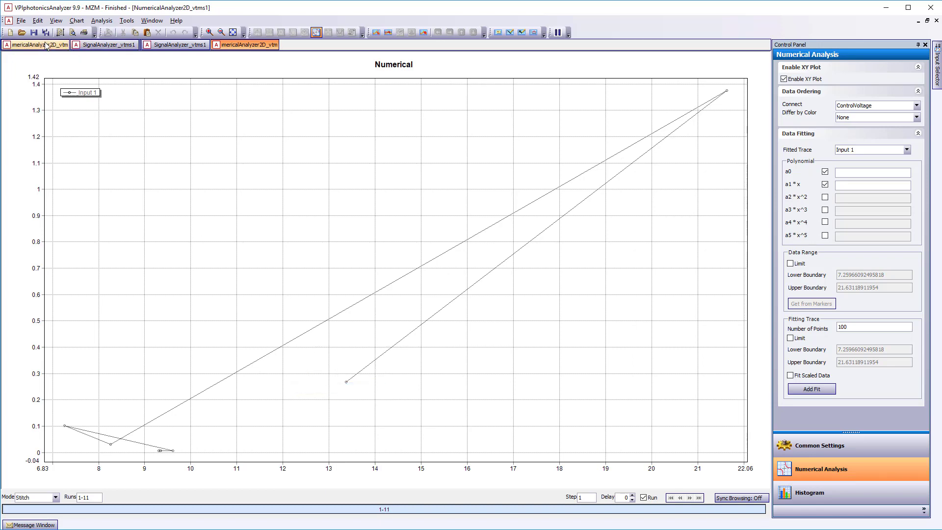
right_click(296, 236)
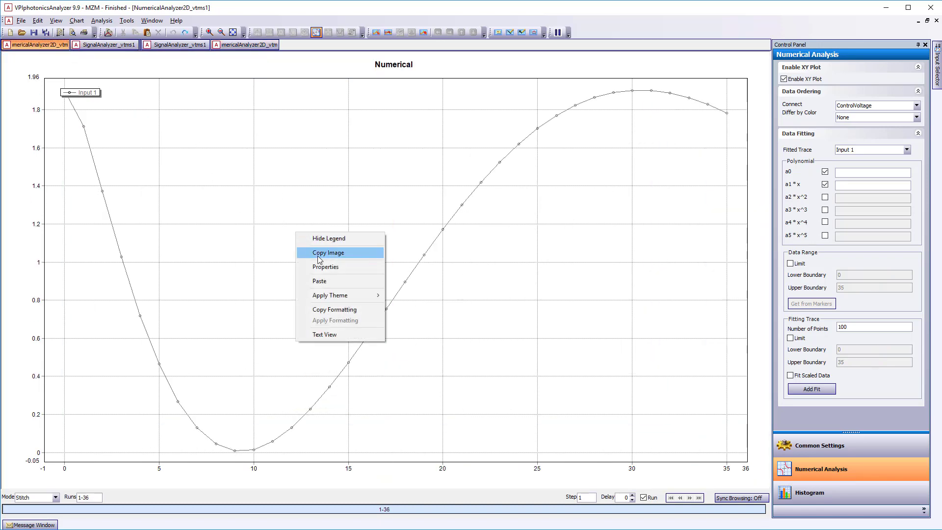
click(327, 283)
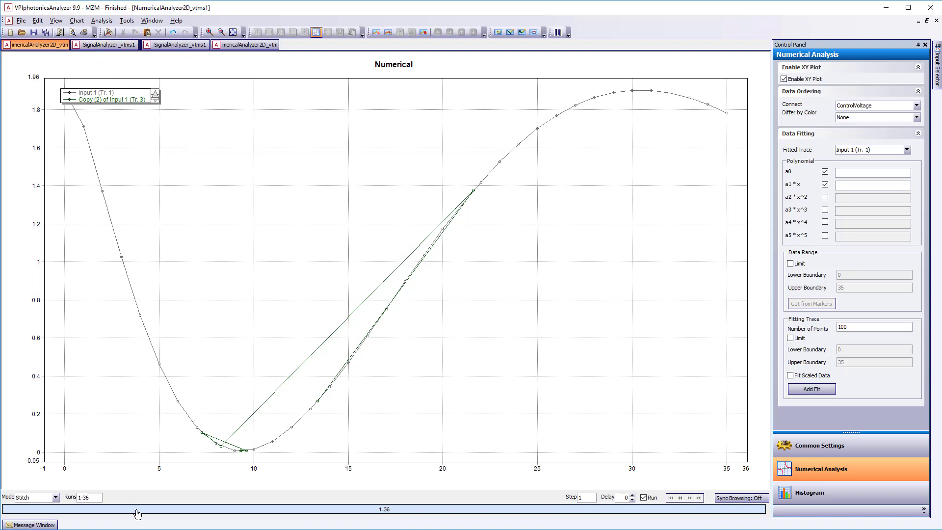
- Return to VPIphotonics Design Suite and apply the optimized ControlVoltage value to its assigned parameter
key(alt+Tab)
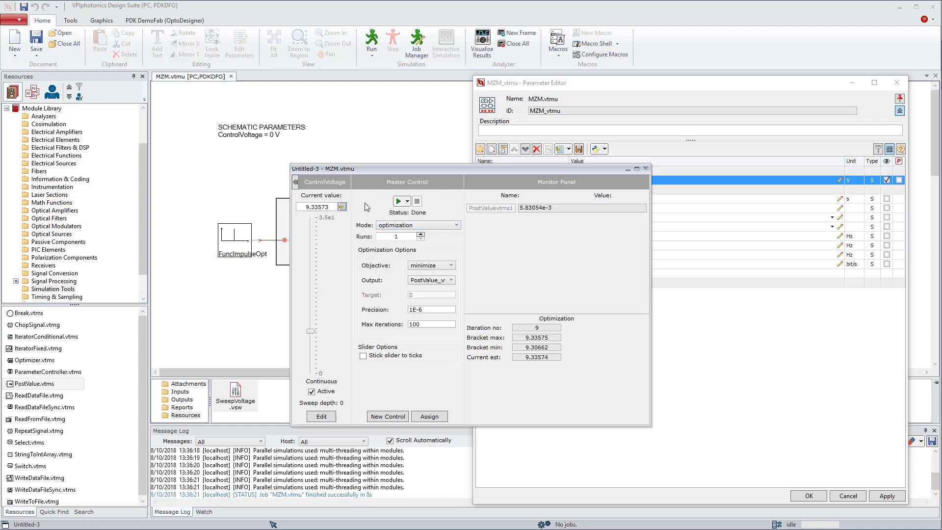
click(342, 207)
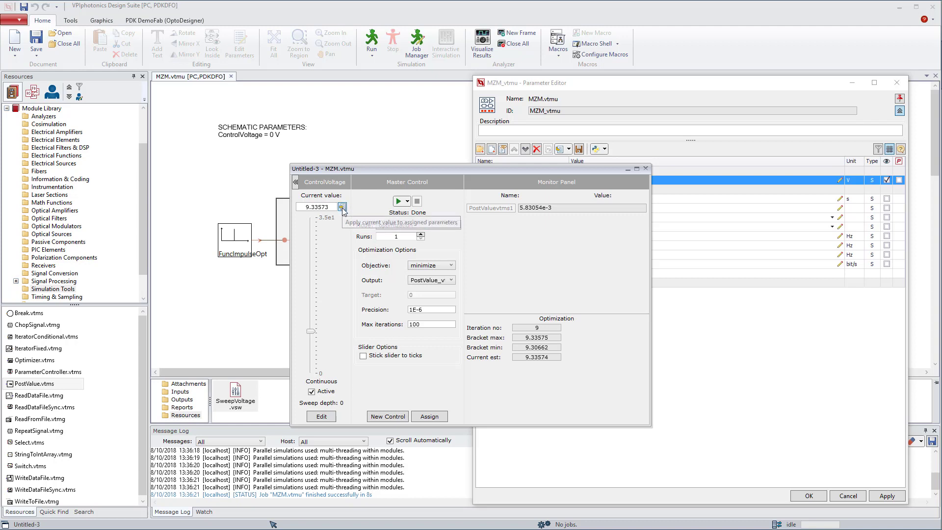